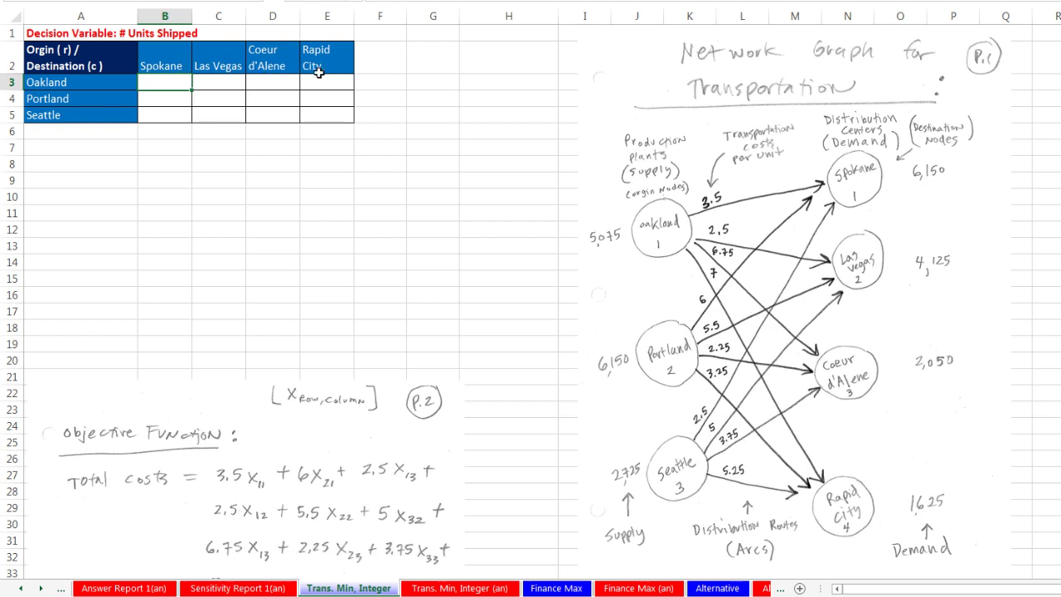
# Label the shipment grid X11–X34 and paste a copy of table A1:E5 at A7
pyautogui.write('X11\tX12\tX13\tX14 X21\tX22\tX23\tX24 X31\tX32\tX33\tX34')
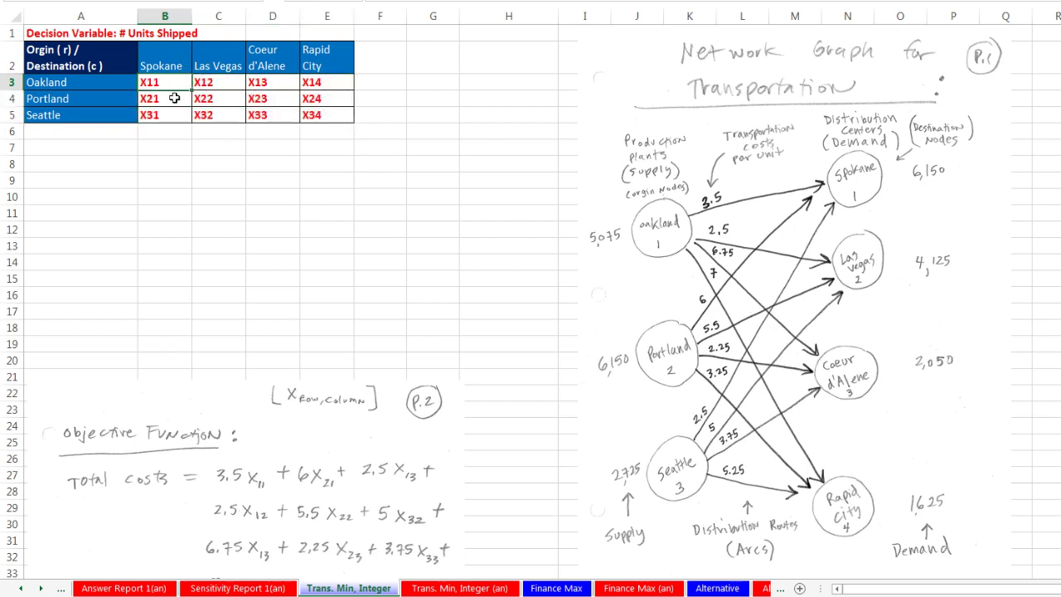
pyautogui.click(255, 99)
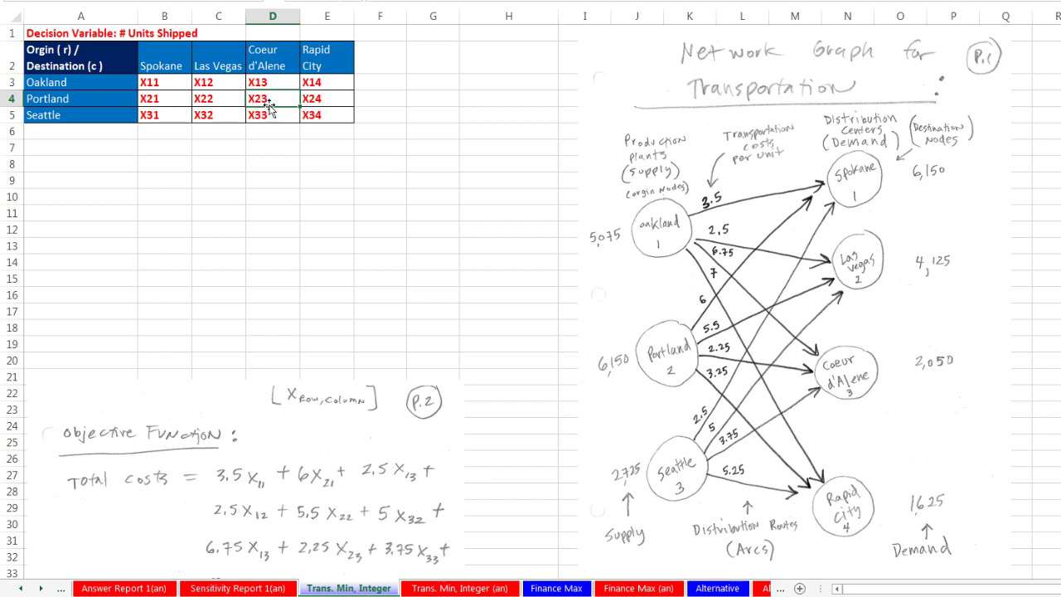
pyautogui.moveTo(73, 33); pyautogui.dragTo(363, 133)
pyautogui.hotkey('ctrl', 'c')
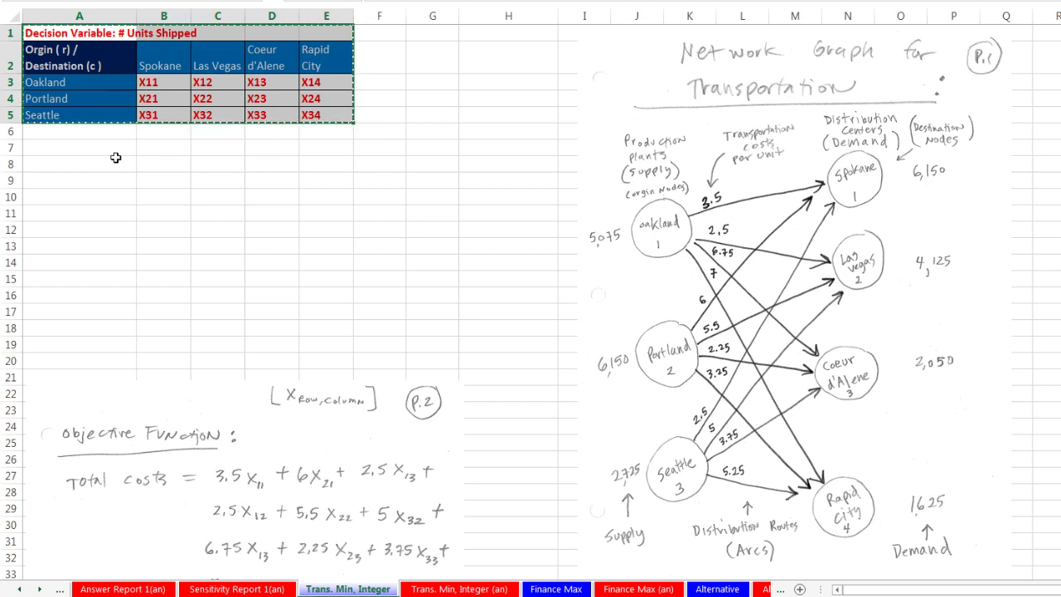
pyautogui.click(83, 149)
pyautogui.hotkey('ctrl', 'v')
# Clear the copied grid B9:E11 and fill every shipment cell with 1
pyautogui.moveTo(166, 199); pyautogui.dragTo(323, 228)
pyautogui.press('Delete')
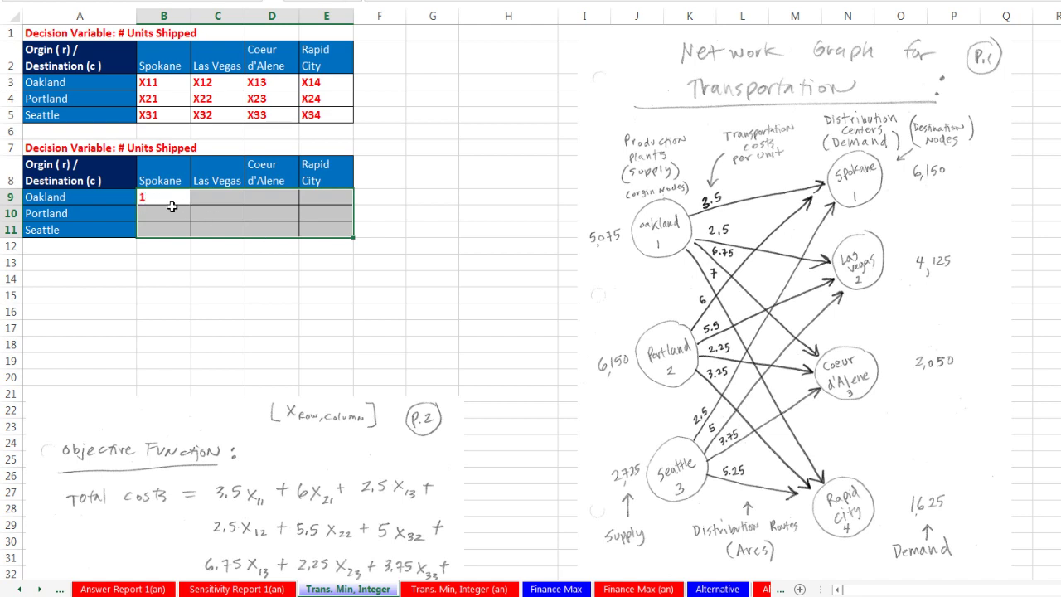
pyautogui.write('1')
pyautogui.hotkey('ctrl', 'Return')
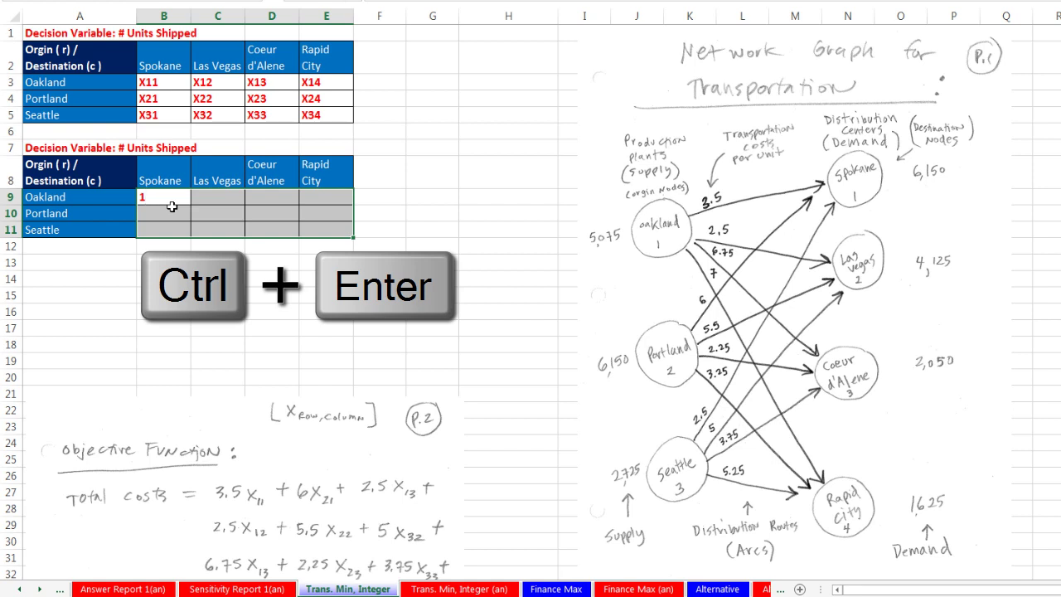
pyautogui.hotkey('ctrl', 'Return')
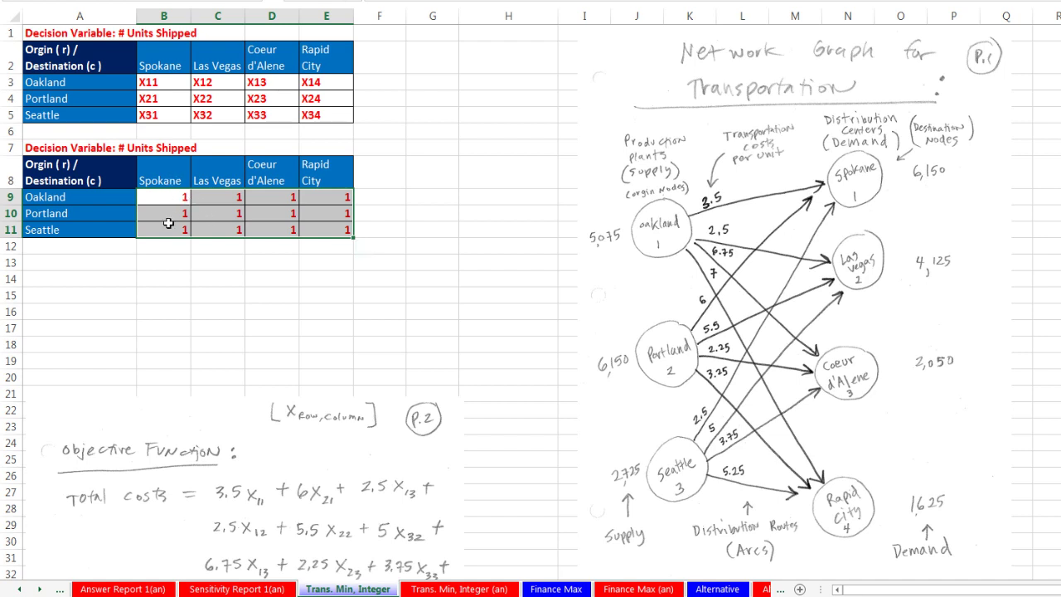
pyautogui.click(285, 230)
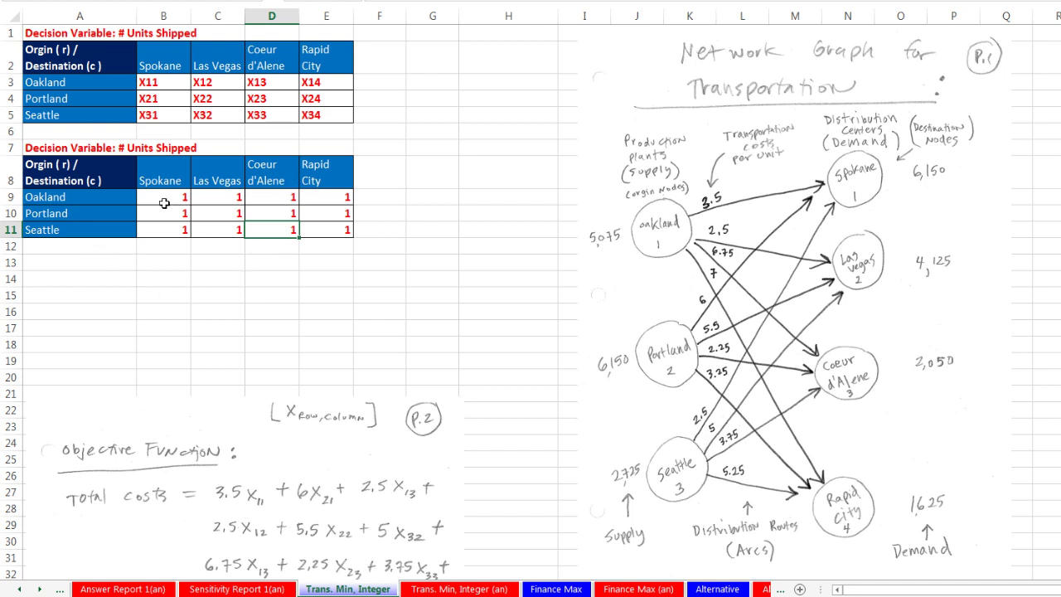
pyautogui.moveTo(164, 203); pyautogui.dragTo(316, 231)
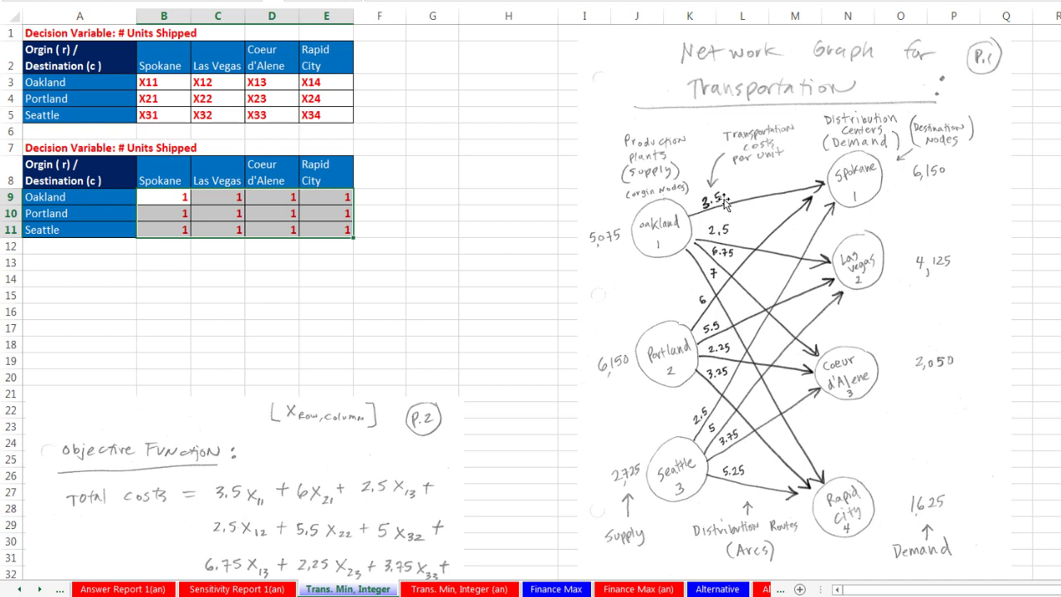
# Copy table A8:E11 to A16 and retitle it 'Shipping Cost per Unit'
pyautogui.moveTo(62, 176); pyautogui.dragTo(320, 231)
pyautogui.hotkey('ctrl', 'c')
pyautogui.click(112, 309)
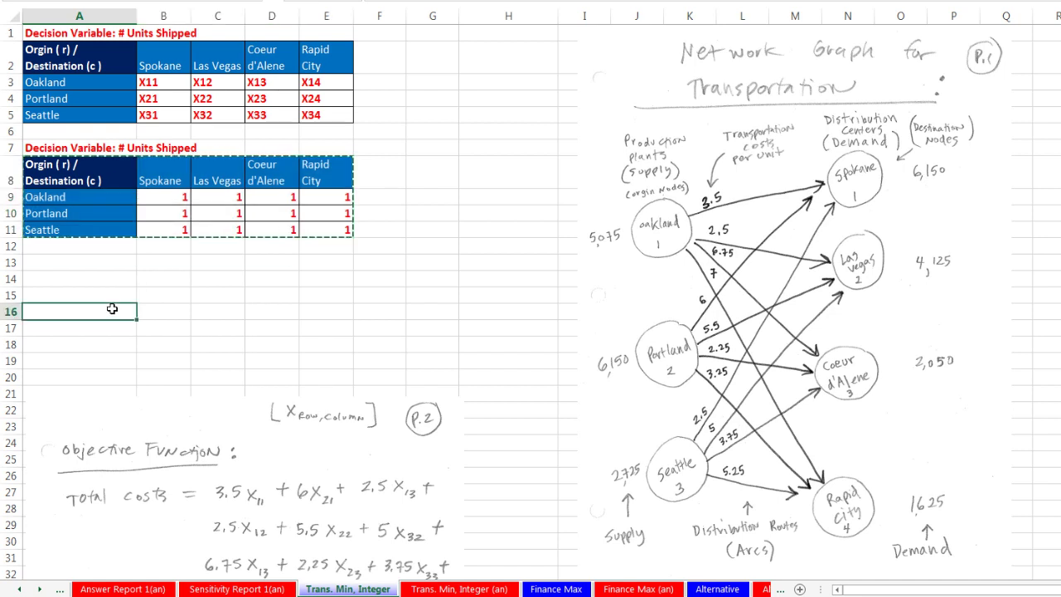
pyautogui.hotkey('ctrl', 'v')
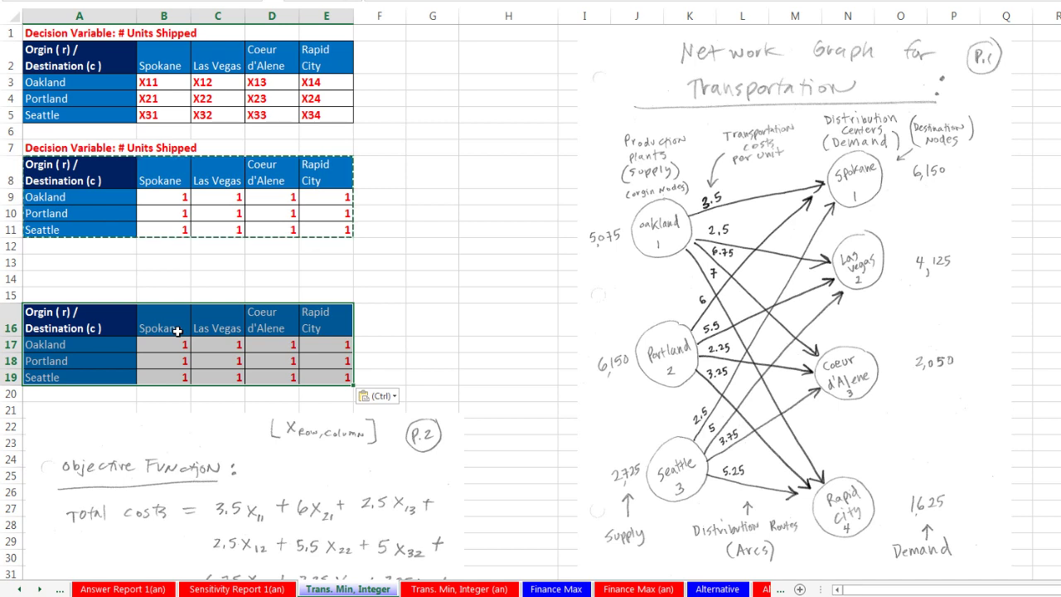
pyautogui.click(110, 322)
pyautogui.write('Shipping Cost per Unit')
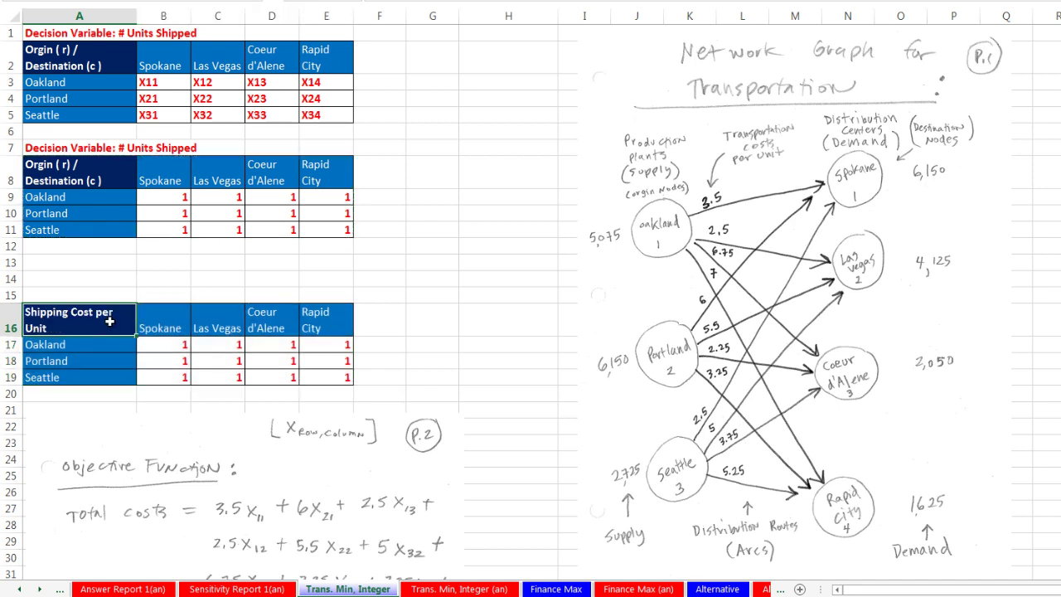
# Set the B17:E19 font colour to Automatic and clear the copied 1s
pyautogui.moveTo(176, 347); pyautogui.dragTo(348, 377)
pyautogui.rightClick(358, 380)
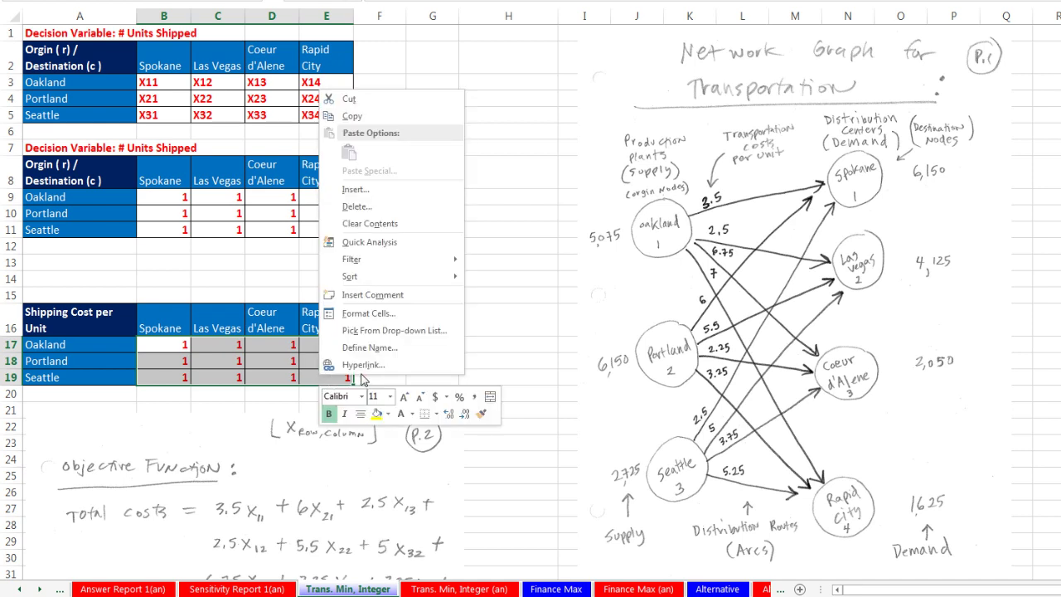
pyautogui.click(412, 414)
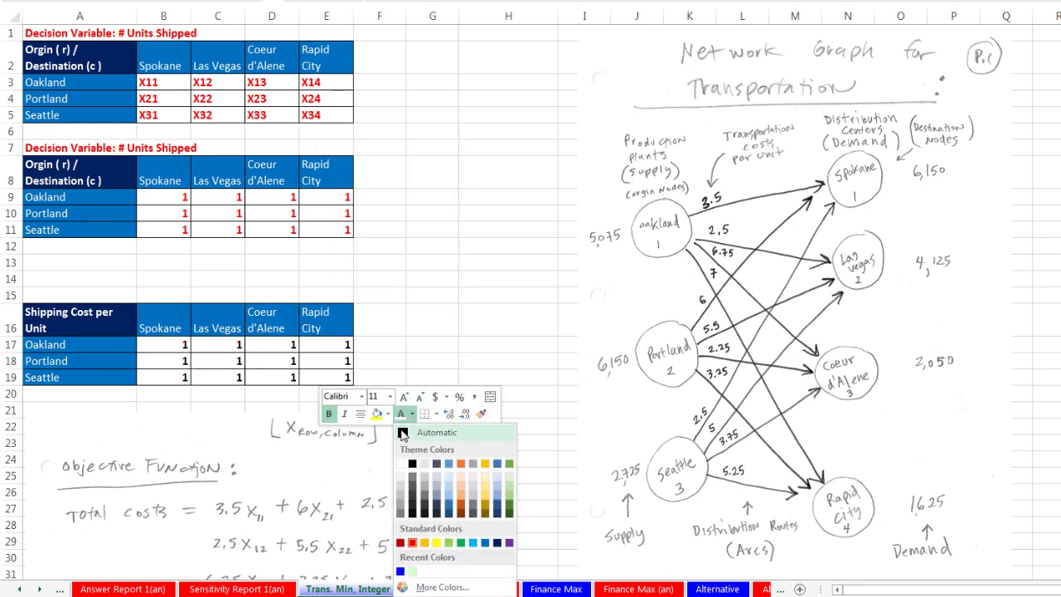
pyautogui.click(403, 434)
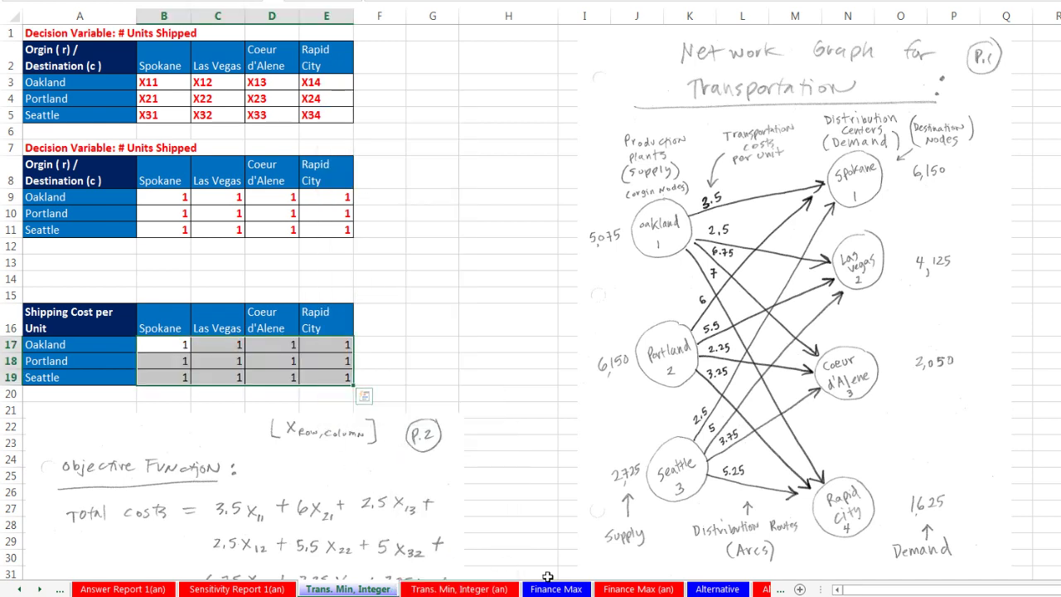
pyautogui.press('Delete')
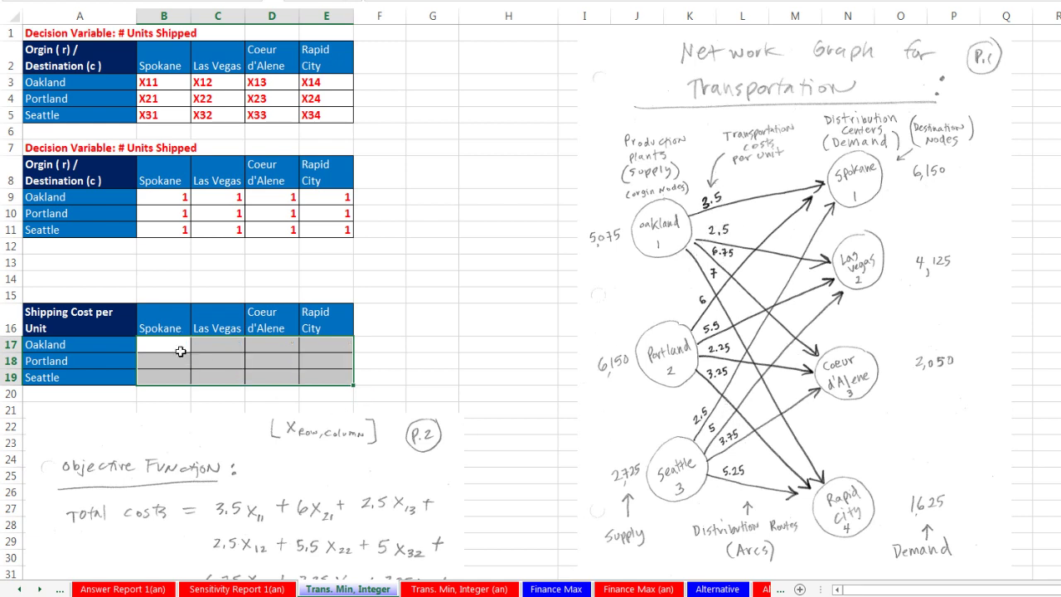
# Enter Oakland costs 3.5, 2.5, 6.75, 7 and Portland costs 6, 5.5, 2.25, 3.25
pyautogui.moveTo(156, 348); pyautogui.dragTo(315, 380)
pyautogui.press('Tab')
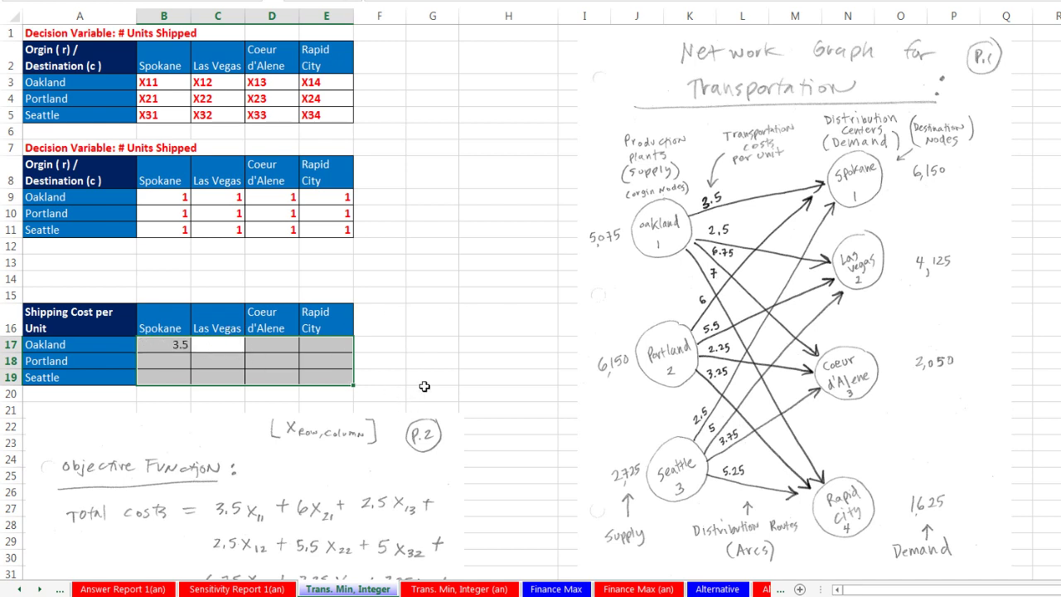
pyautogui.press('Tab')
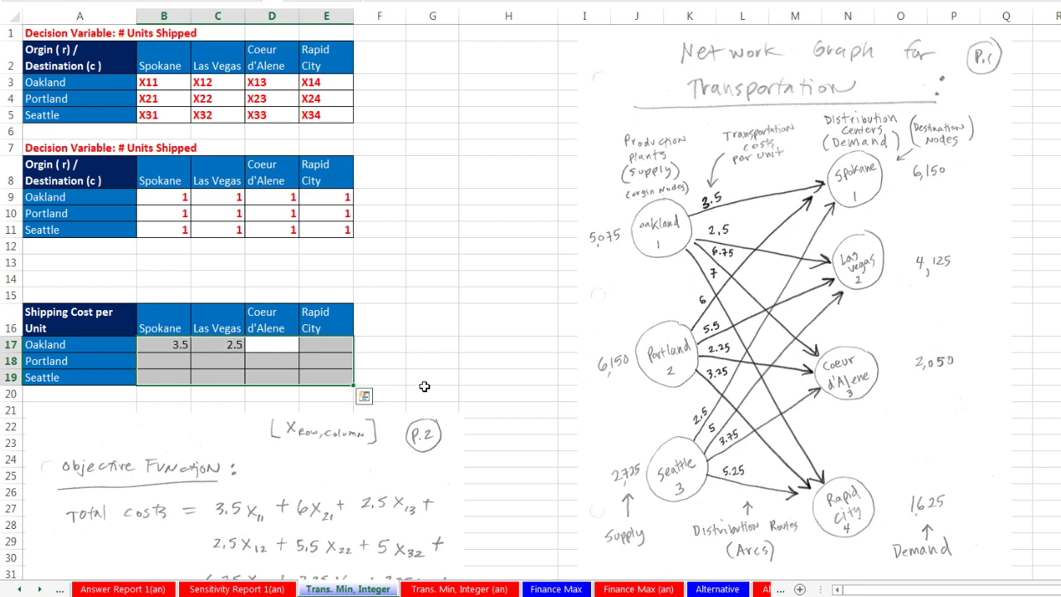
pyautogui.write('6.75')
pyautogui.press('Tab')
pyautogui.write('7')
pyautogui.press('Tab')
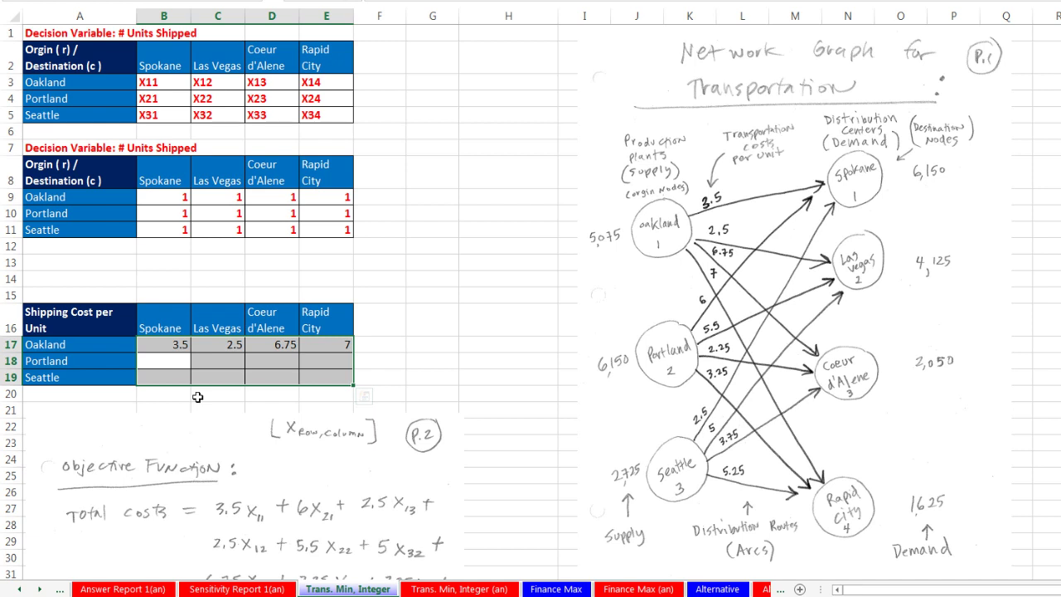
pyautogui.press('Tab')
pyautogui.write('5')
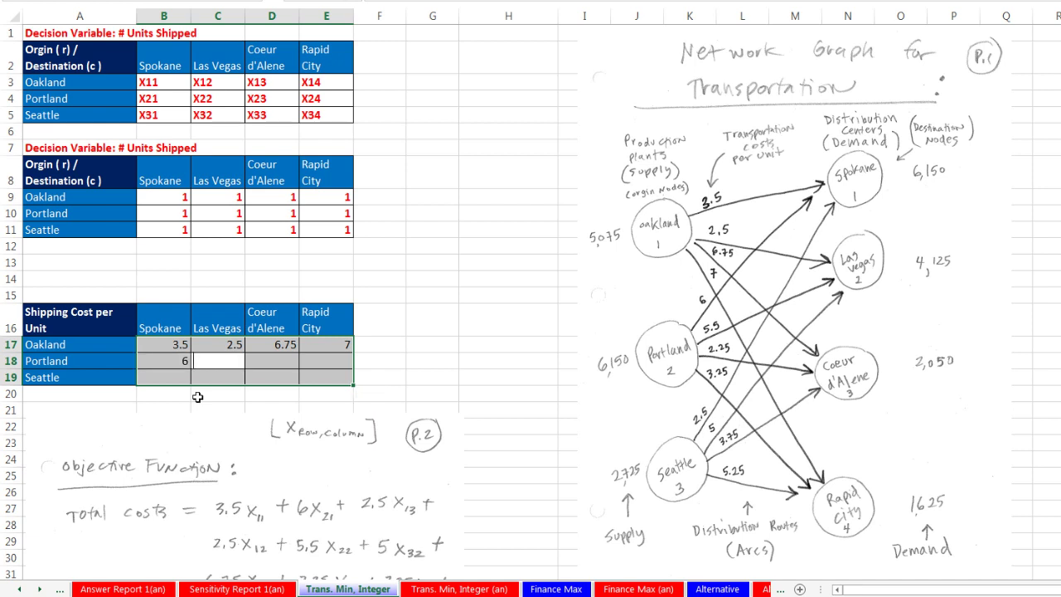
pyautogui.write('.5')
pyautogui.press('Tab')
pyautogui.write('2.25')
pyautogui.press('Tab')
pyautogui.write('3.25')
pyautogui.press('Return')
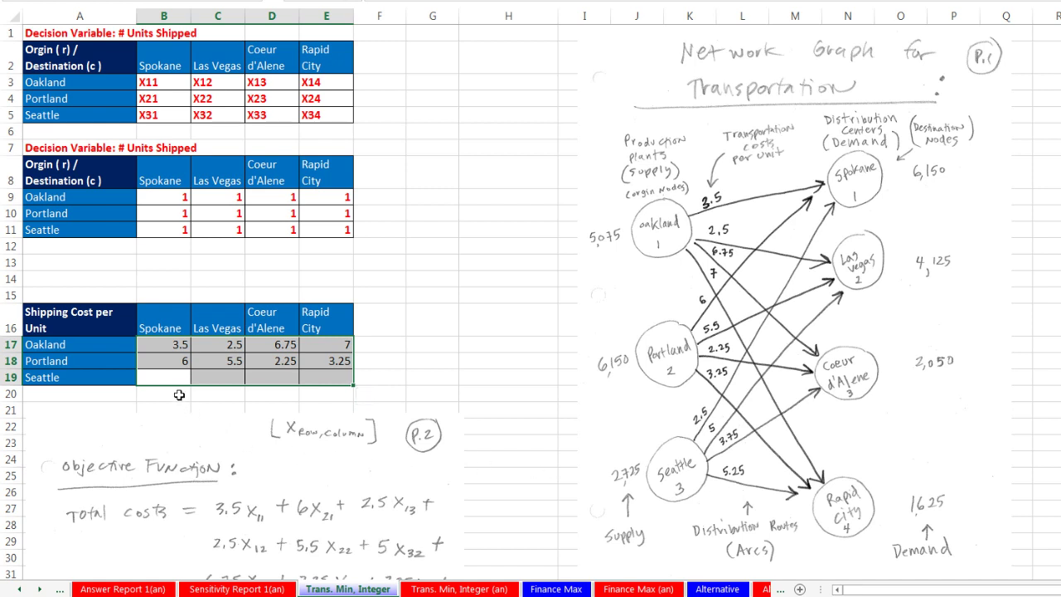
# Enter Seattle's costs 2.5, 5, 3.75 and 5.25
pyautogui.write('2.5')
pyautogui.press('Tab')
pyautogui.write('5')
pyautogui.press('Tab')
pyautogui.write('3.75')
pyautogui.press('Tab')
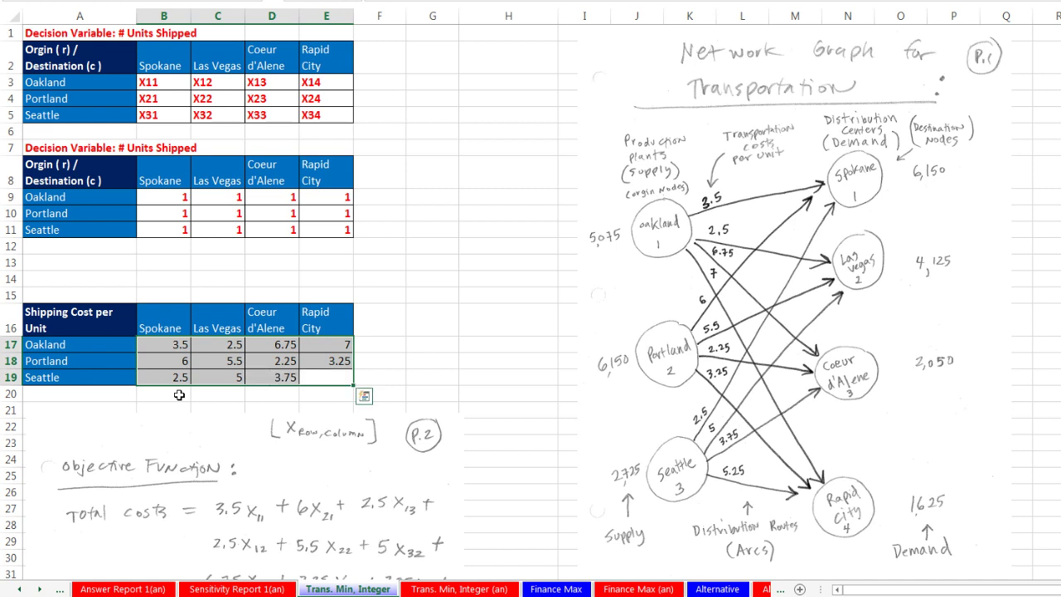
pyautogui.write('5.25')
pyautogui.press('Return')
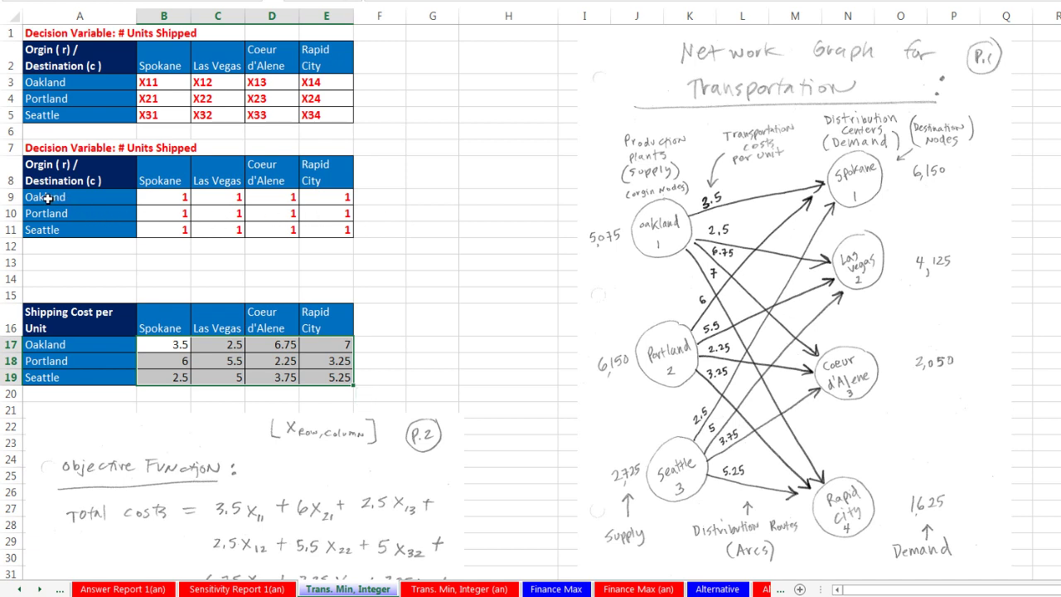
pyautogui.click(375, 213)
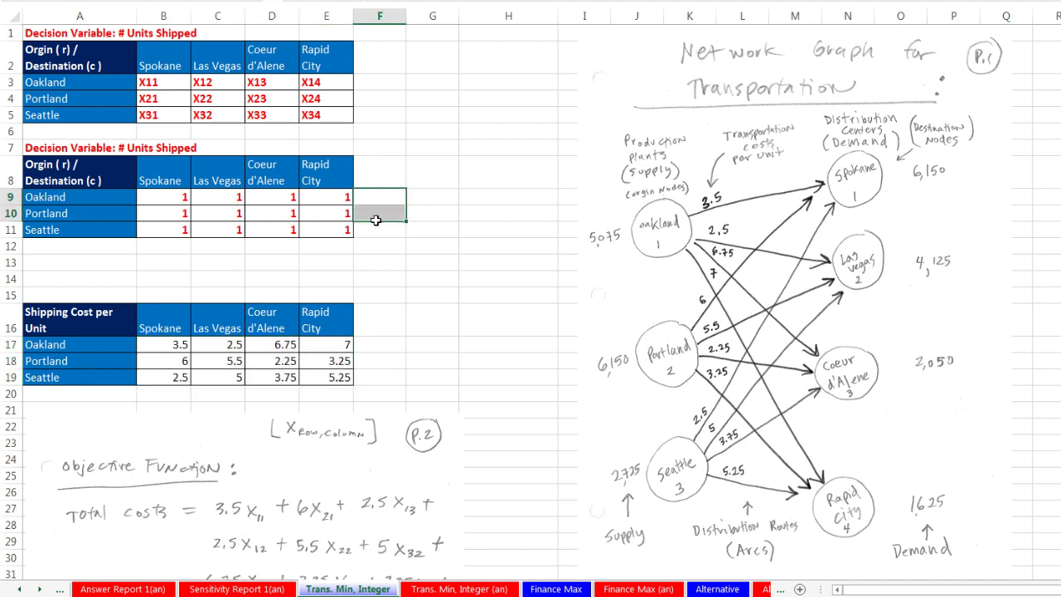
pyautogui.click(376, 203)
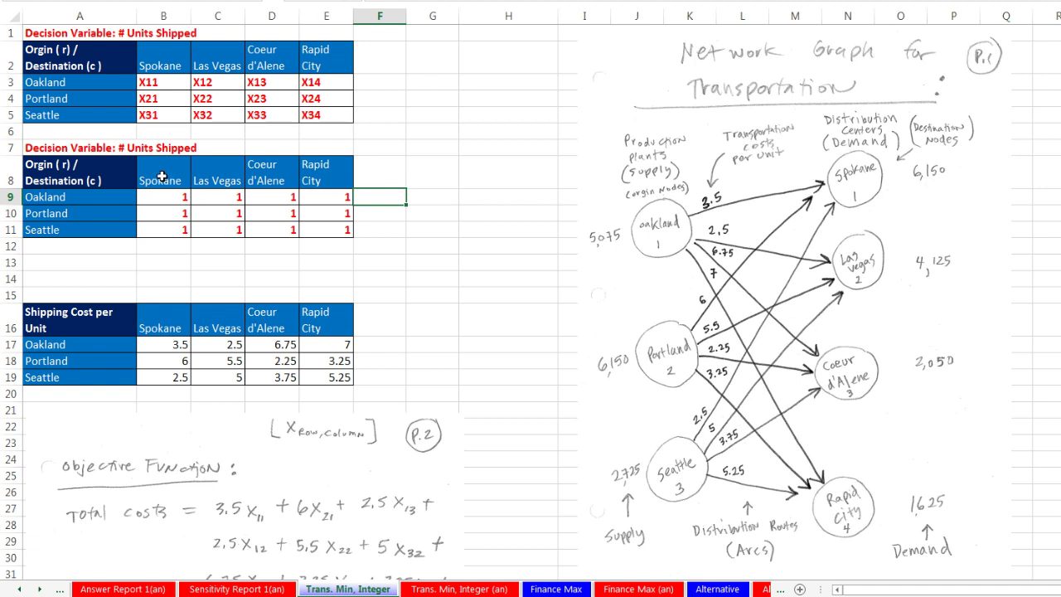
pyautogui.moveTo(162, 196); pyautogui.dragTo(167, 249)
pyautogui.click(167, 249)
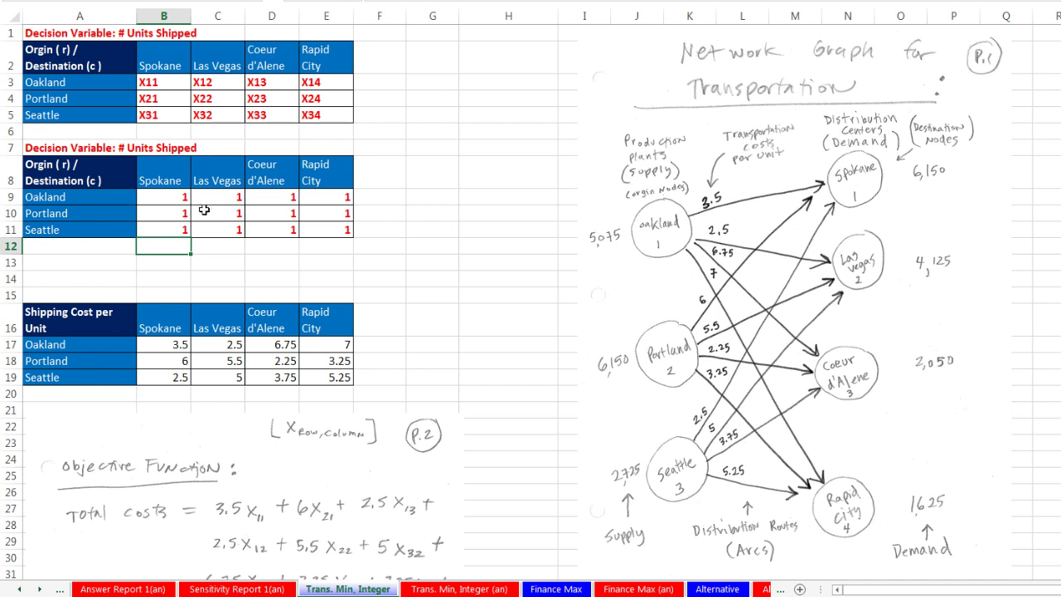
pyautogui.moveTo(162, 199)
pyautogui.mouseDown()
pyautogui.moveTo(348, 213)
pyautogui.moveTo(364, 241)
pyautogui.mouseUp()
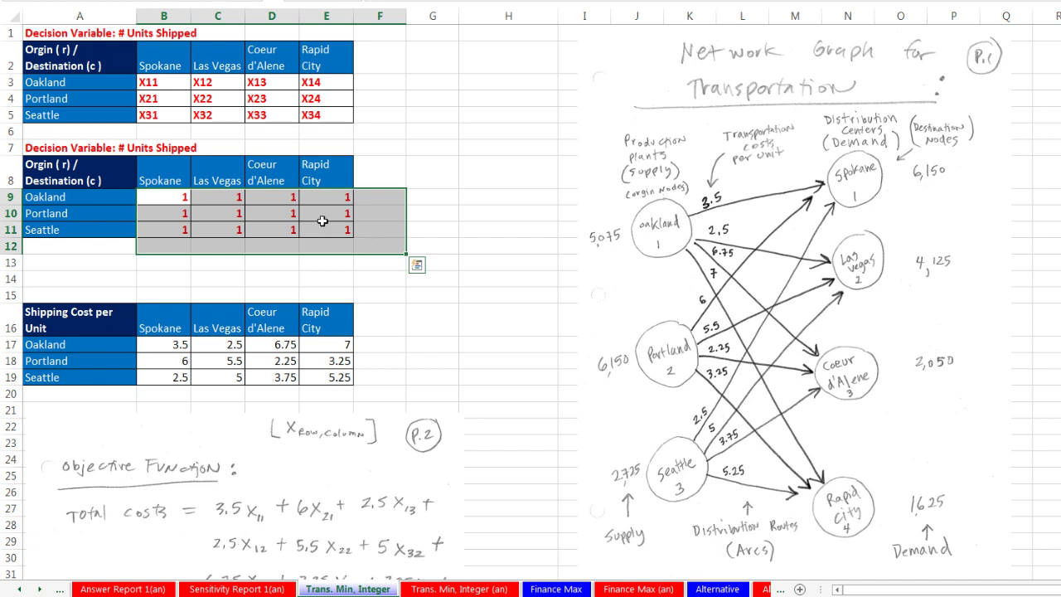
pyautogui.hotkey('alt', '=')
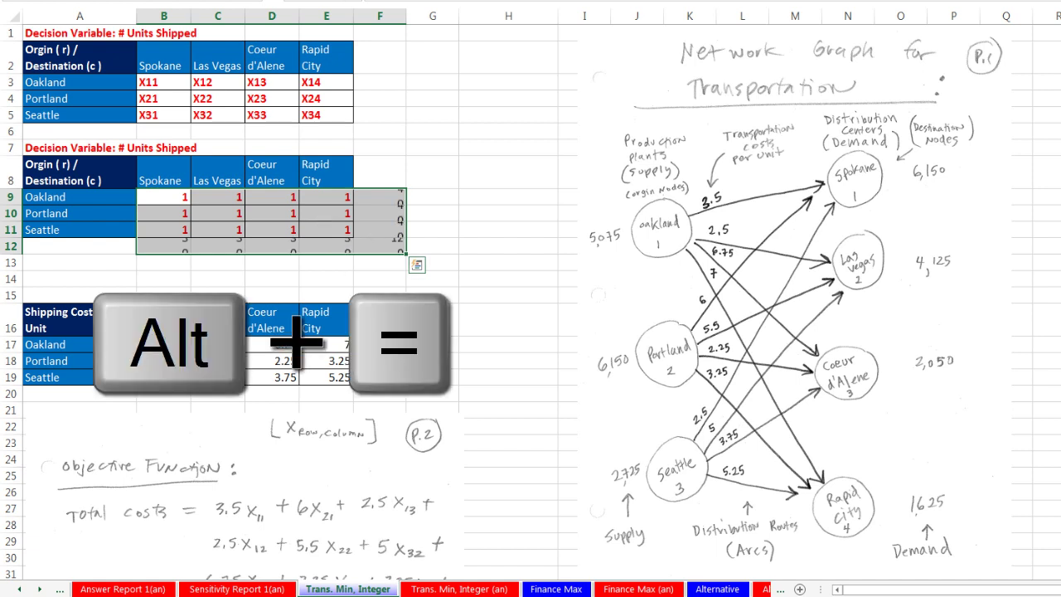
pyautogui.doubleClick(391, 197)
pyautogui.click(391, 246)
pyautogui.doubleClick(391, 246)
pyautogui.press('Escape')
pyautogui.doubleClick(170, 247)
pyautogui.press('Escape')
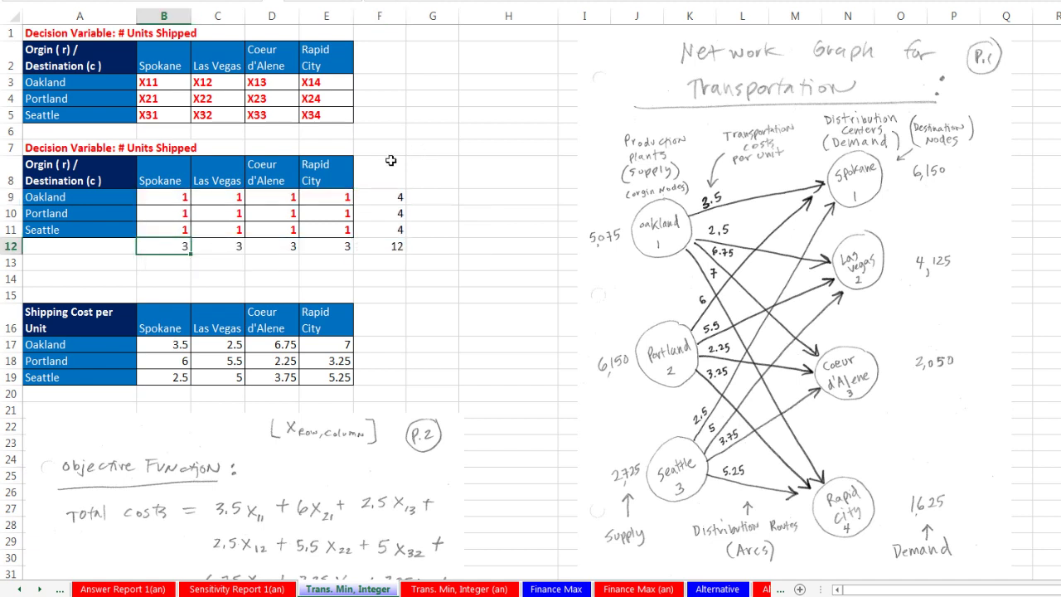
pyautogui.click(389, 161)
pyautogui.keyDown('ctrl'); pyautogui.click(119, 251); pyautogui.keyUp('ctrl')
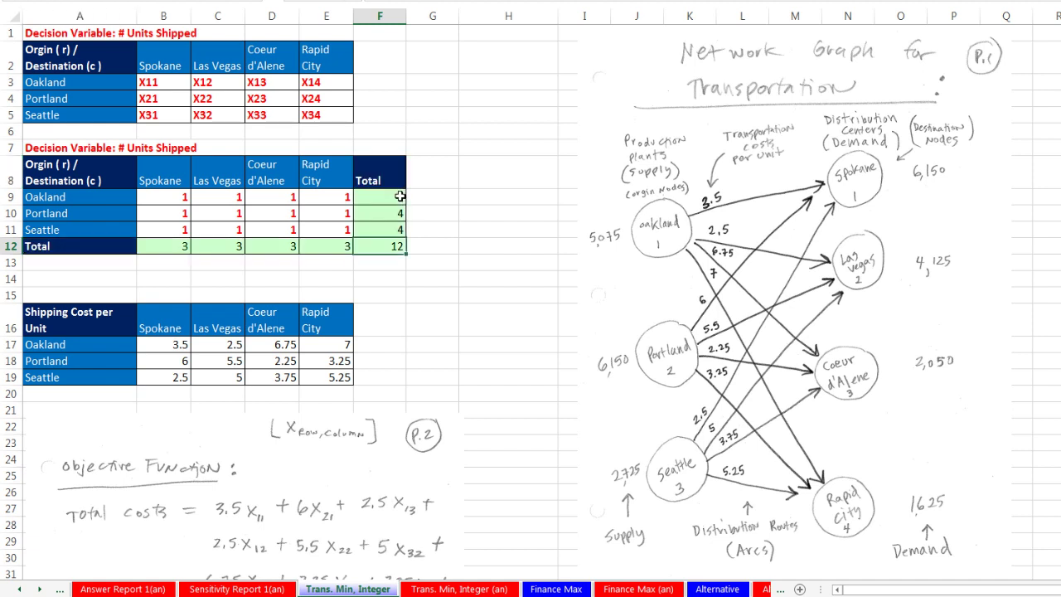
pyautogui.doubleClick(399, 196)
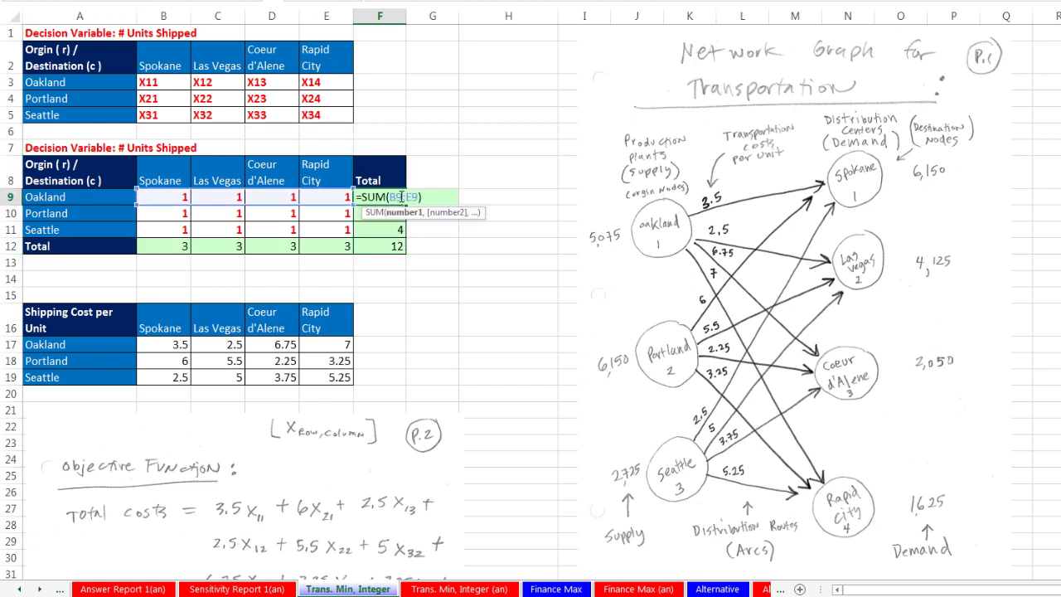
pyautogui.press('Escape')
pyautogui.doubleClick(182, 246)
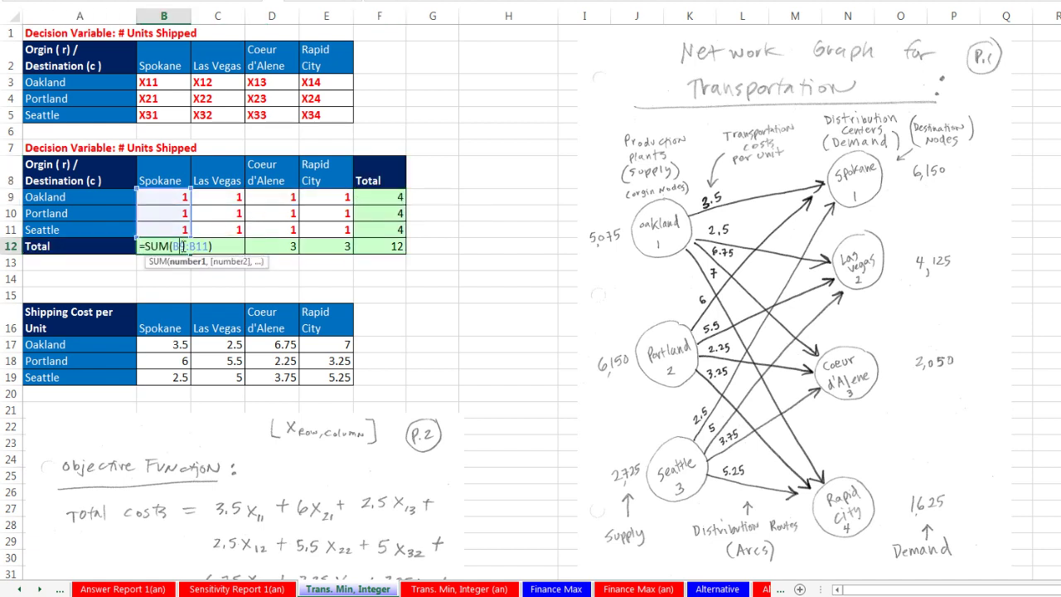
pyautogui.press('Escape')
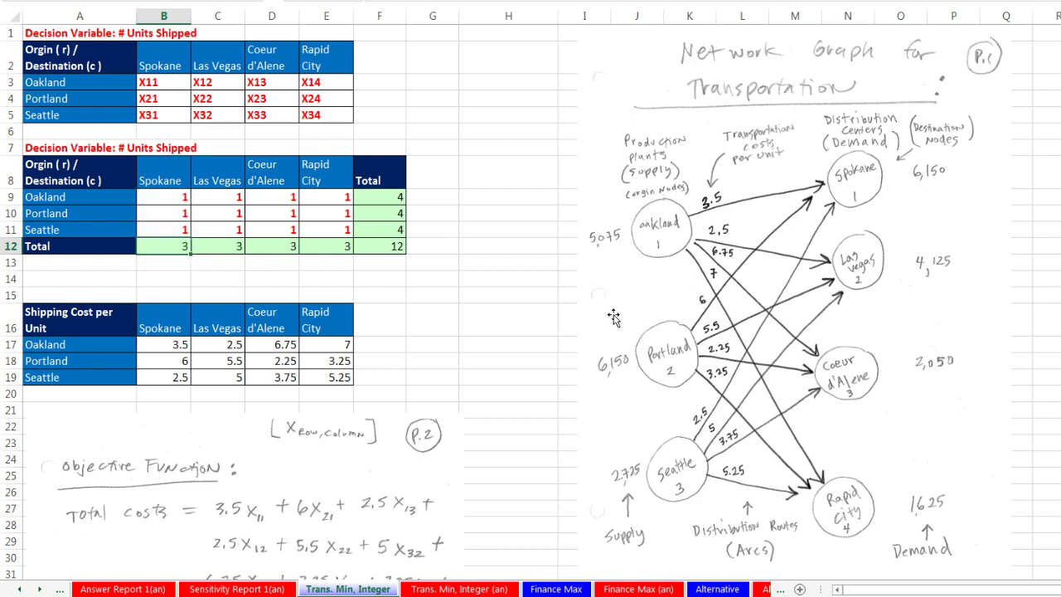
# Head H8 'Supply Constraints' and list 5075, 6150, 2725 for Oakland, Portland, Seattle
pyautogui.click(485, 177)
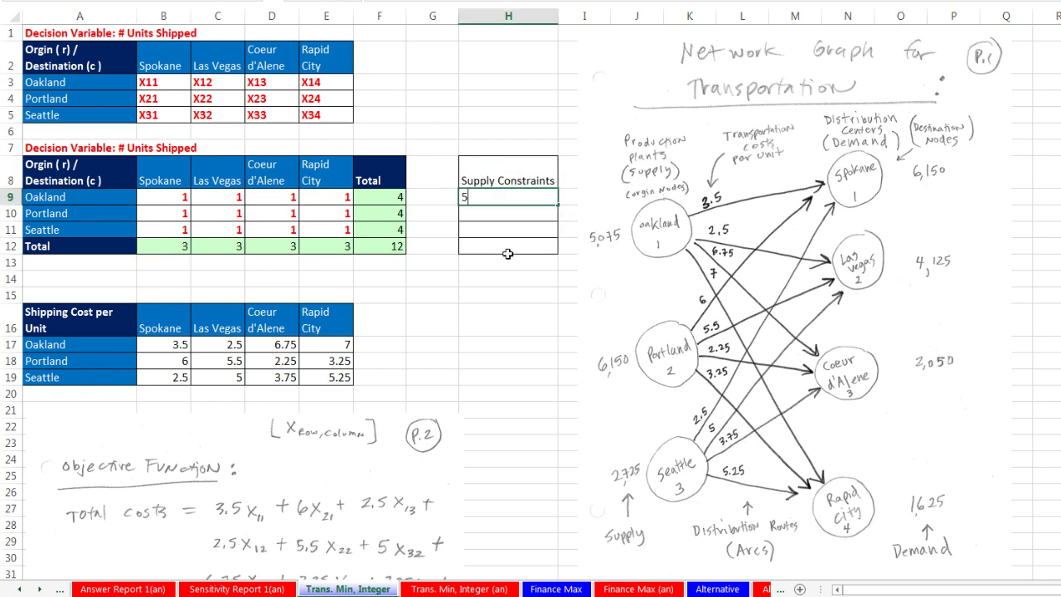
pyautogui.press('Return')
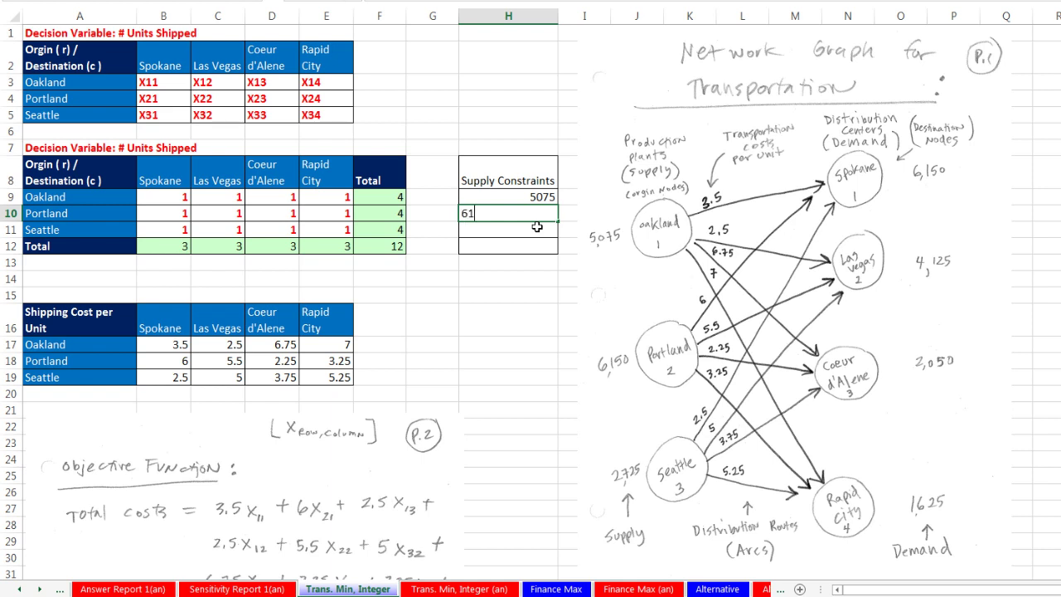
pyautogui.press('Return')
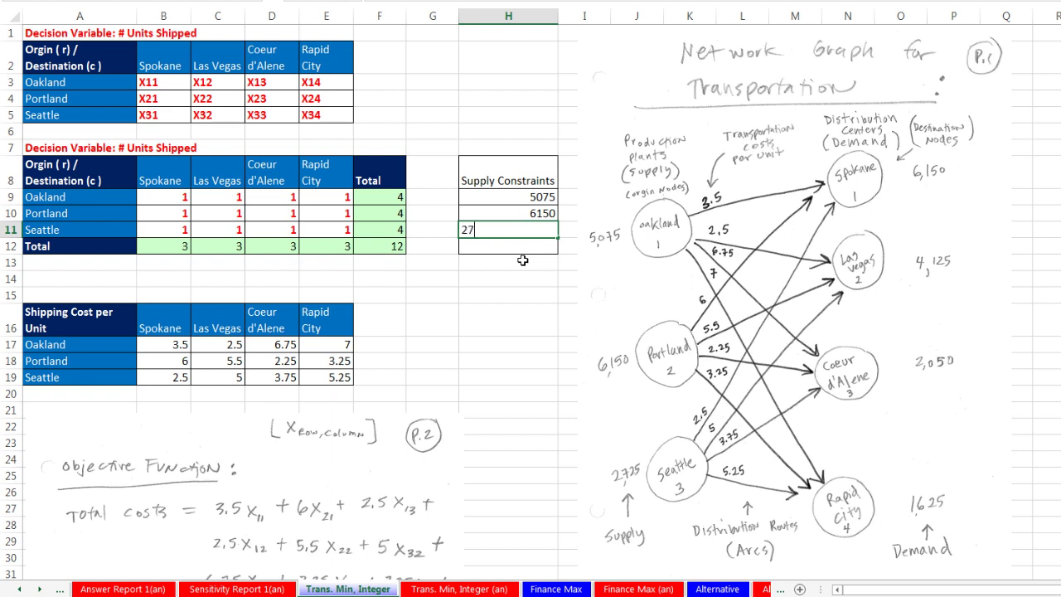
pyautogui.press('Return')
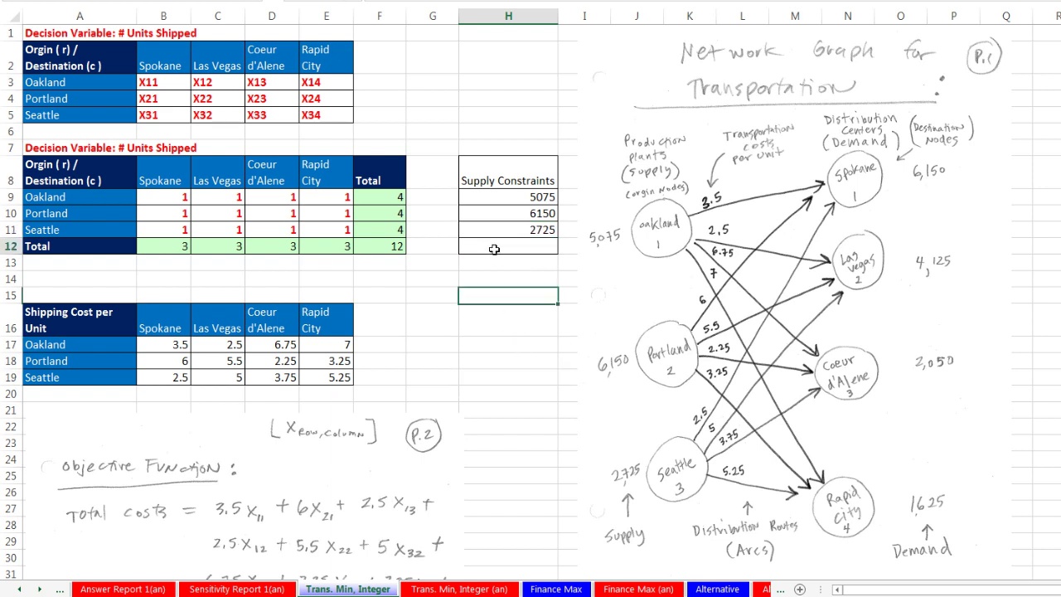
pyautogui.click(509, 312)
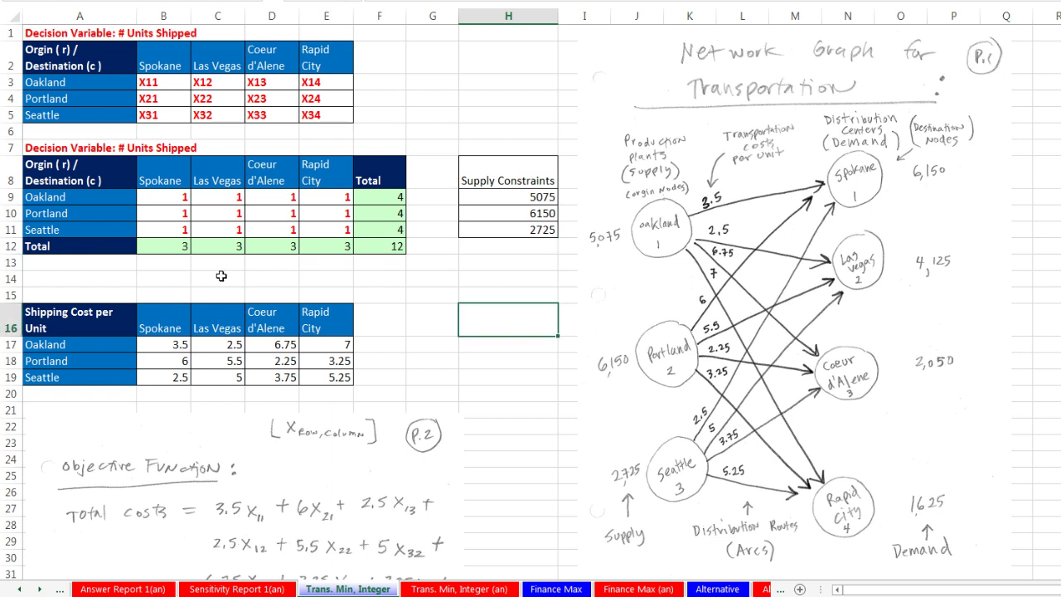
# Add a 'Demand' row in A14 with 6150, 4125, 2050 and 1625 in B14:E14
pyautogui.click(107, 282)
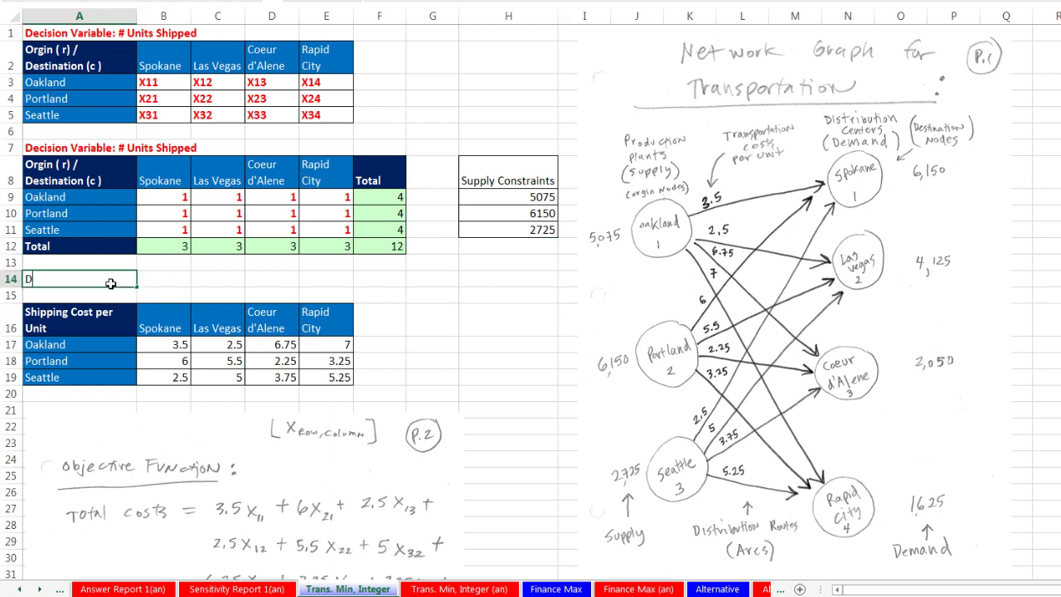
pyautogui.write('Demand')
pyautogui.press('Tab')
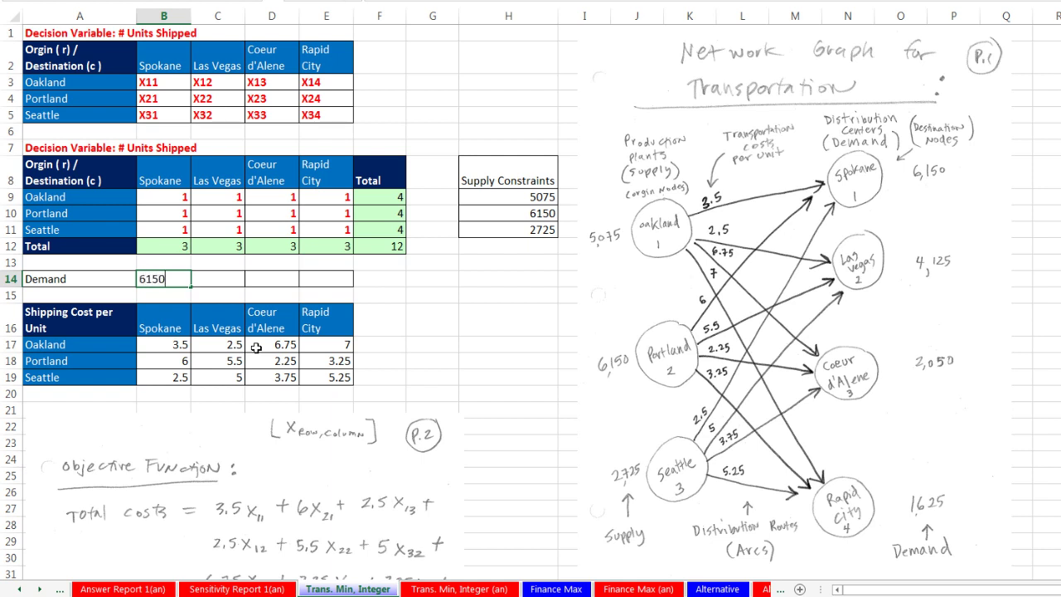
pyautogui.press('Tab')
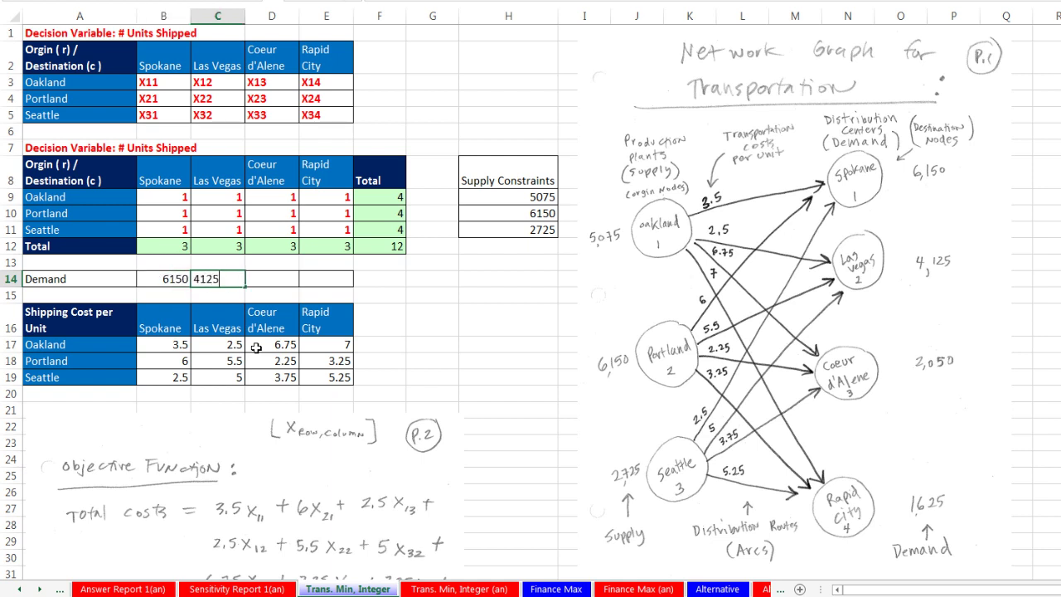
pyautogui.press('Tab')
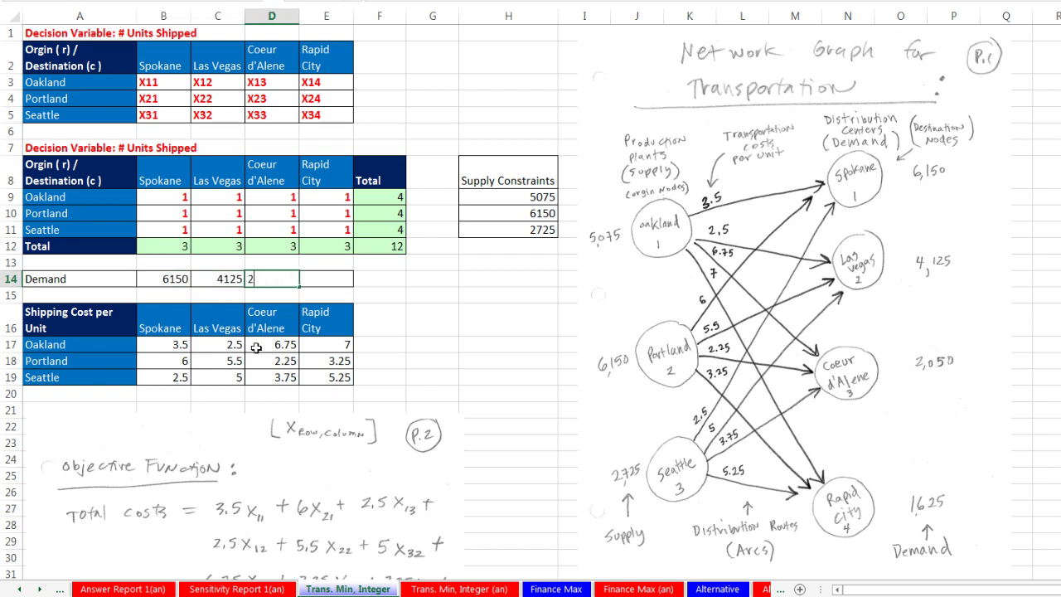
pyautogui.press('Tab')
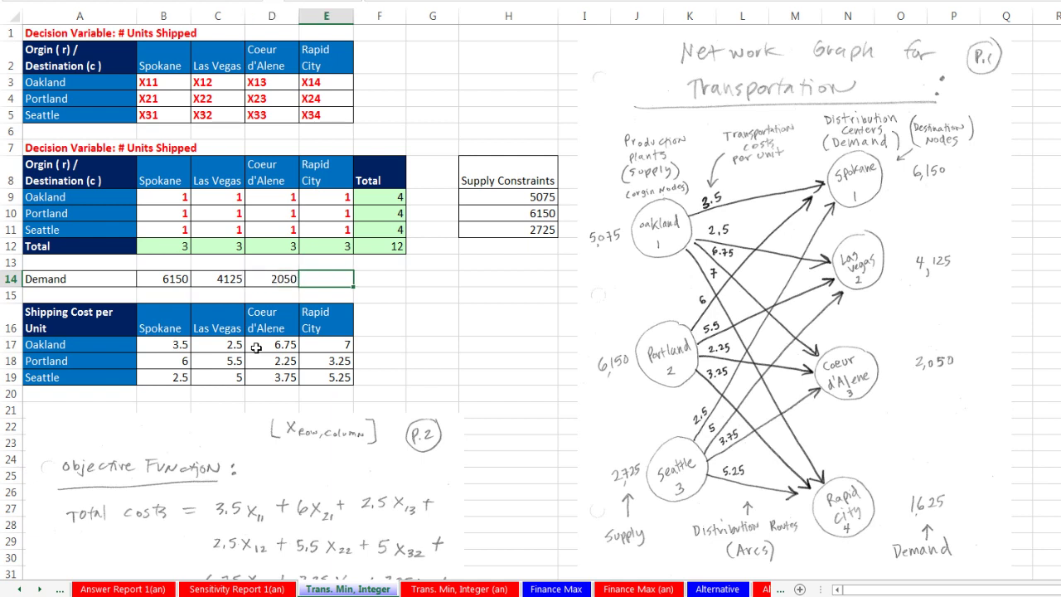
pyautogui.write('1625')
pyautogui.press('Tab')
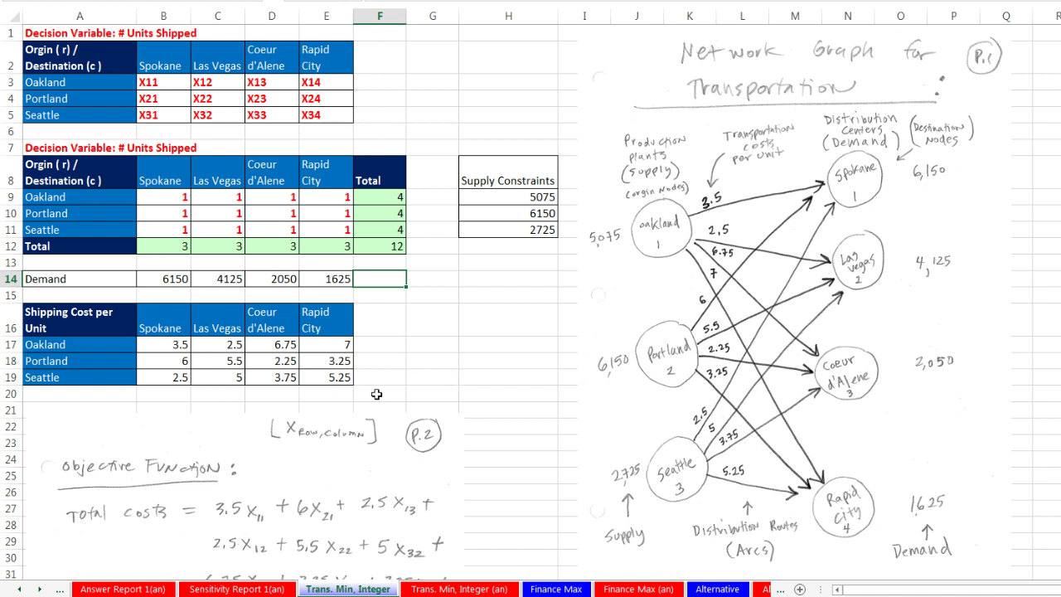
# Bring the handwritten constraint notes up to read, then move them below the tables
pyautogui.moveTo(237, 443); pyautogui.dragTo(323, 82)
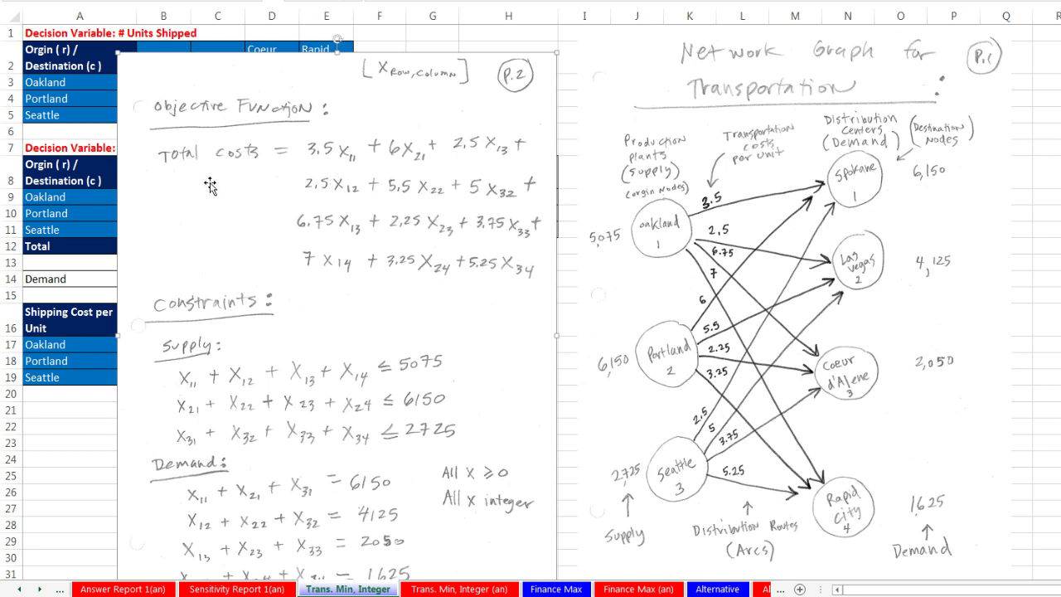
pyautogui.moveTo(269, 215); pyautogui.dragTo(311, 187)
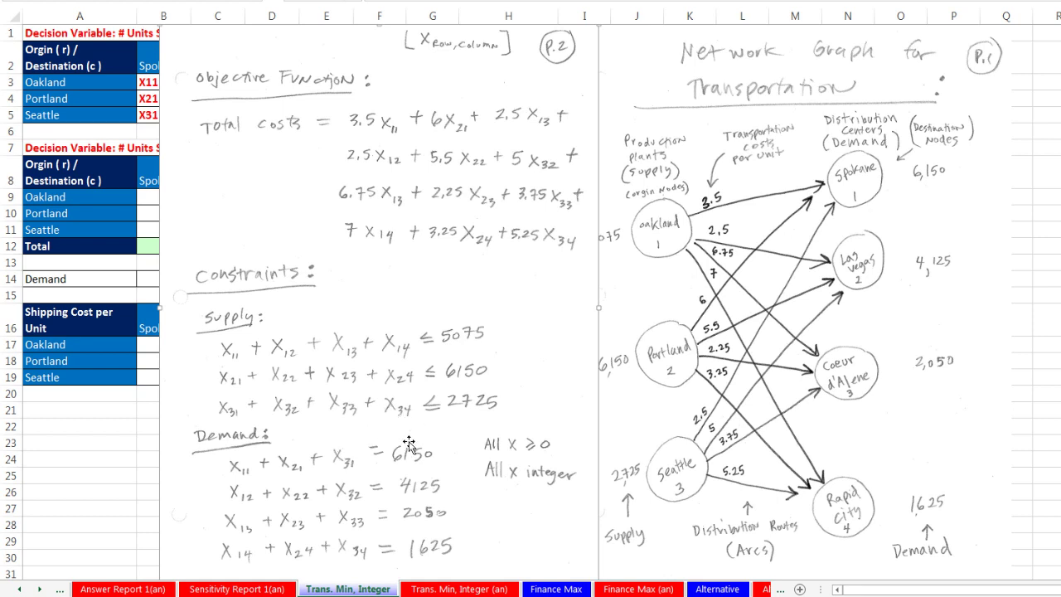
pyautogui.moveTo(308, 65); pyautogui.dragTo(181, 523)
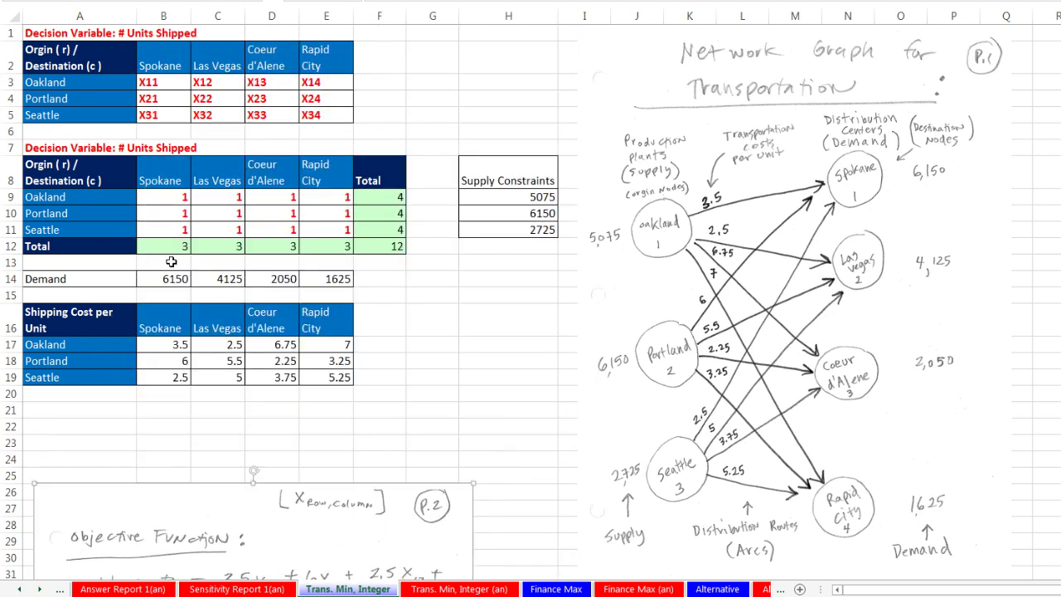
# Fill B13:E13 with = signs between the column totals and demand
pyautogui.click(170, 262)
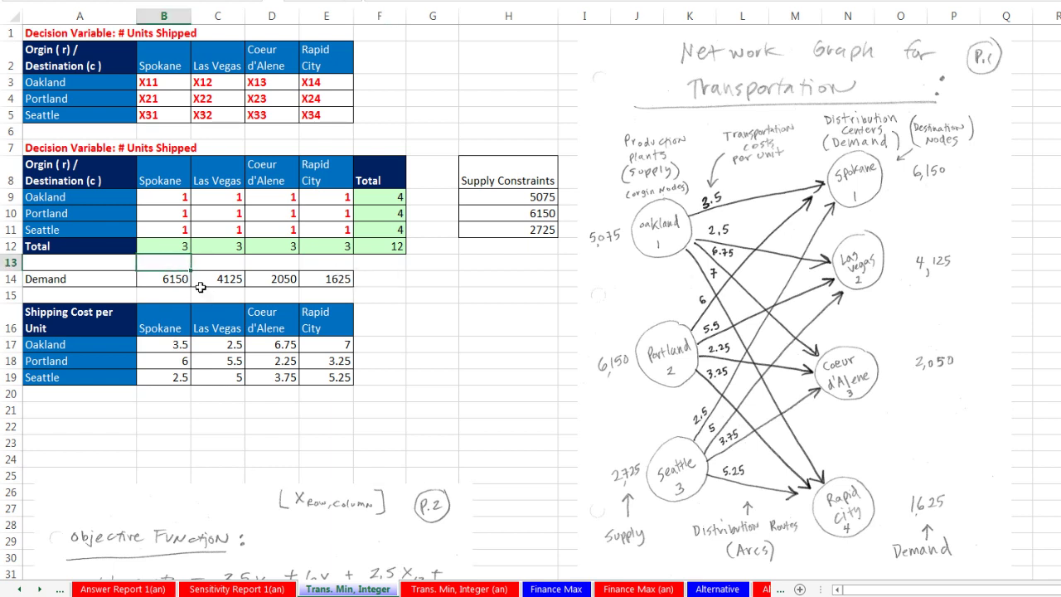
pyautogui.moveTo(178, 245); pyautogui.dragTo(319, 246)
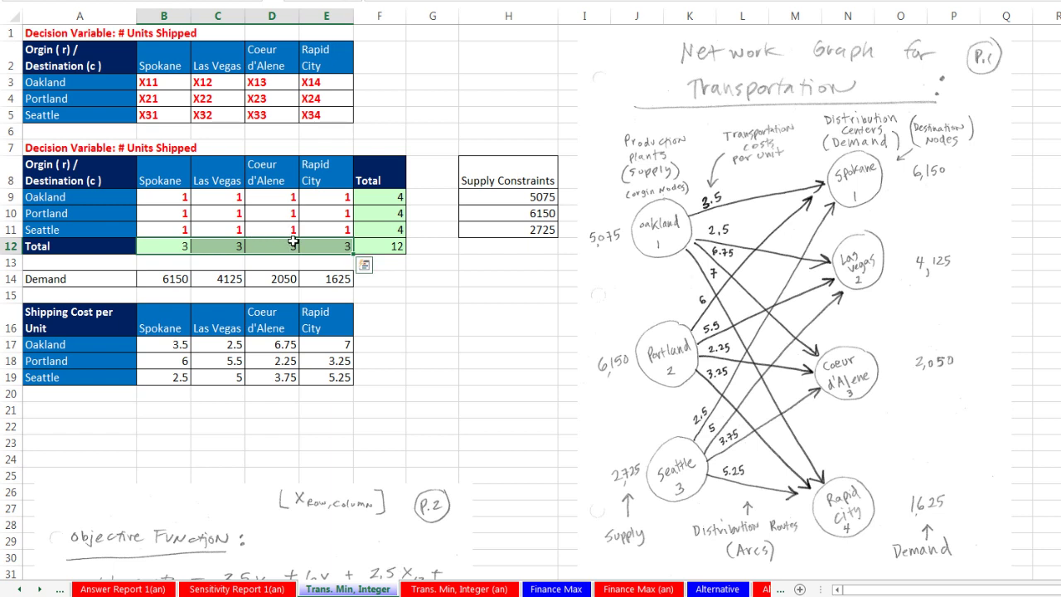
pyautogui.click(170, 281)
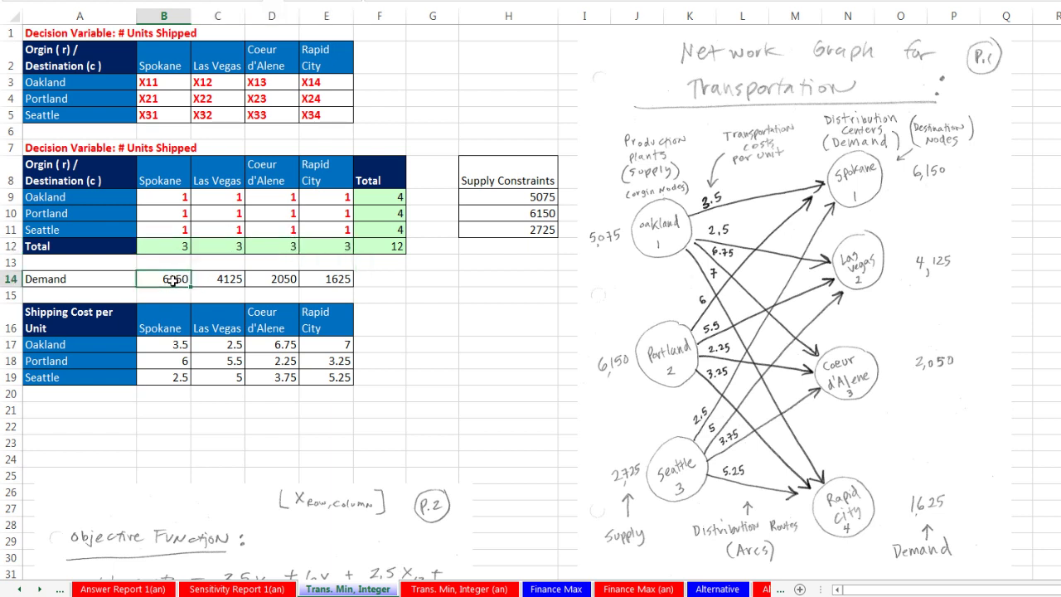
pyautogui.moveTo(164, 263); pyautogui.dragTo(304, 263)
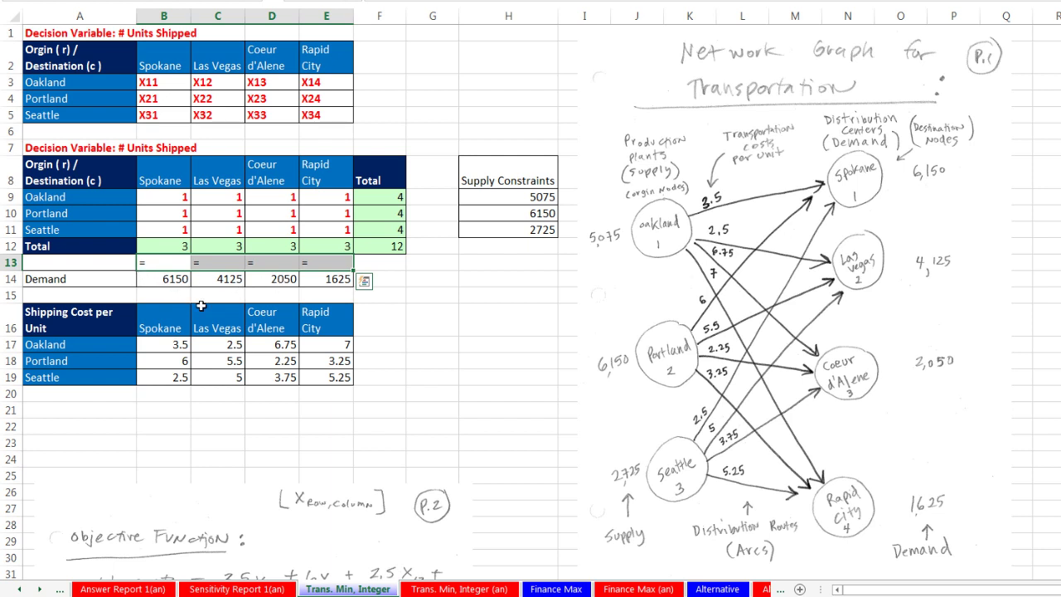
pyautogui.click(157, 245)
pyautogui.click(159, 262)
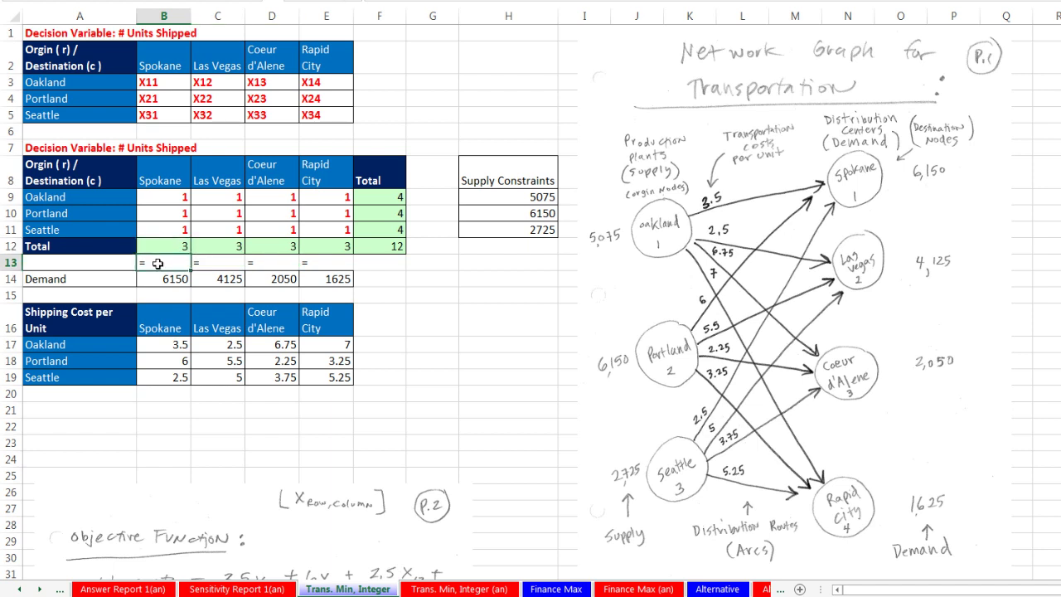
pyautogui.click(157, 279)
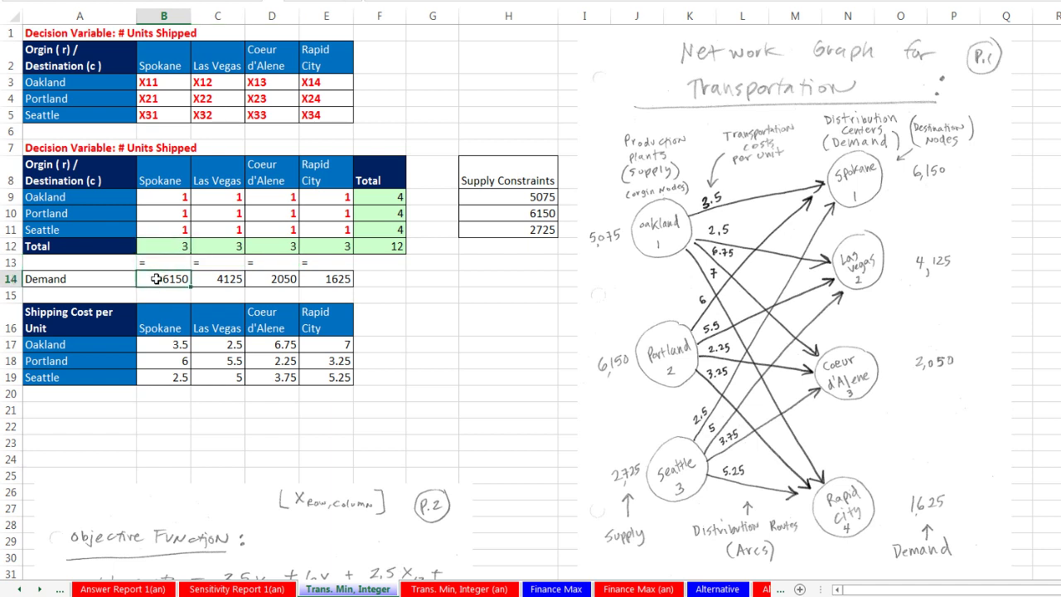
# Fill G9:G11 with <= signs between the row totals and supply limits
pyautogui.doubleClick(395, 196)
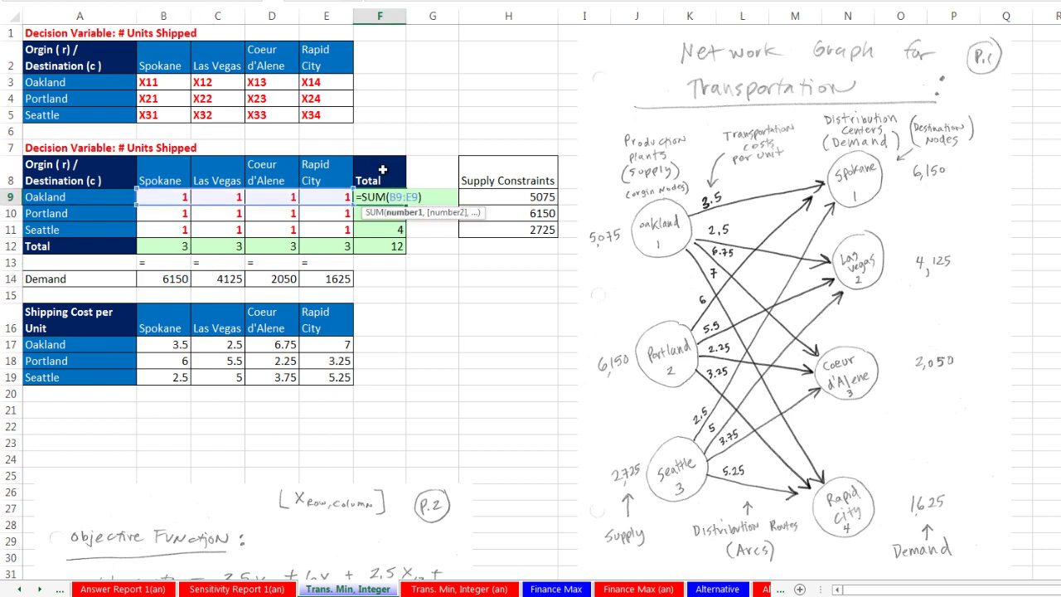
pyautogui.press('Escape')
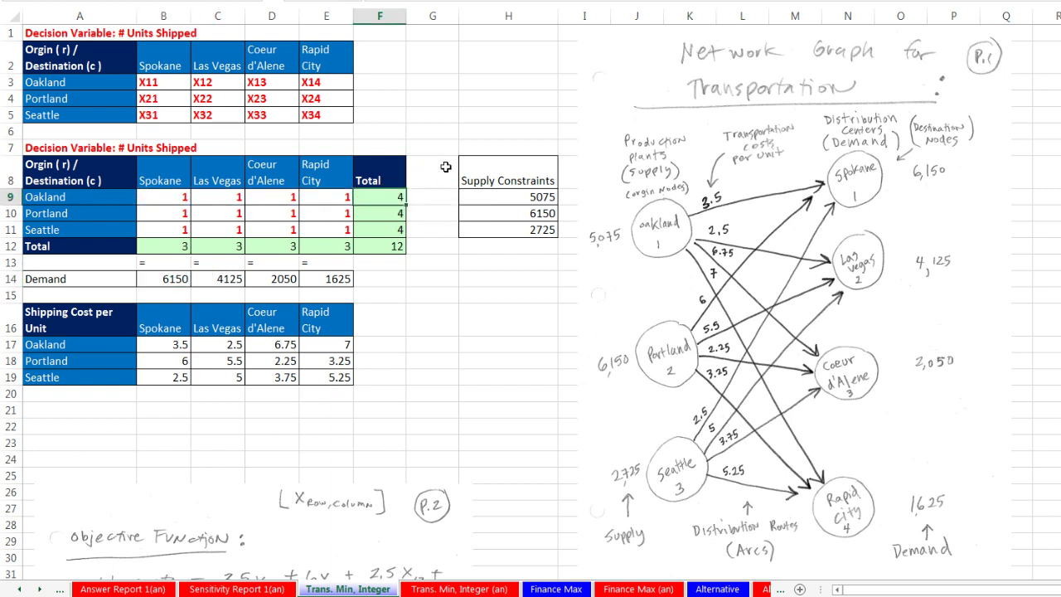
pyautogui.click(494, 199)
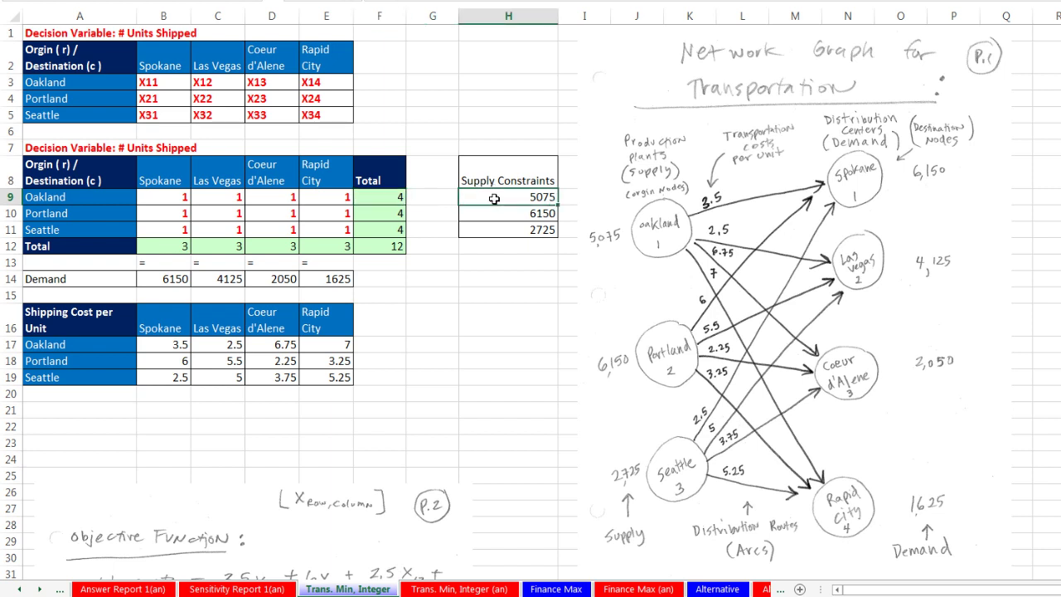
pyautogui.moveTo(437, 197); pyautogui.dragTo(438, 232)
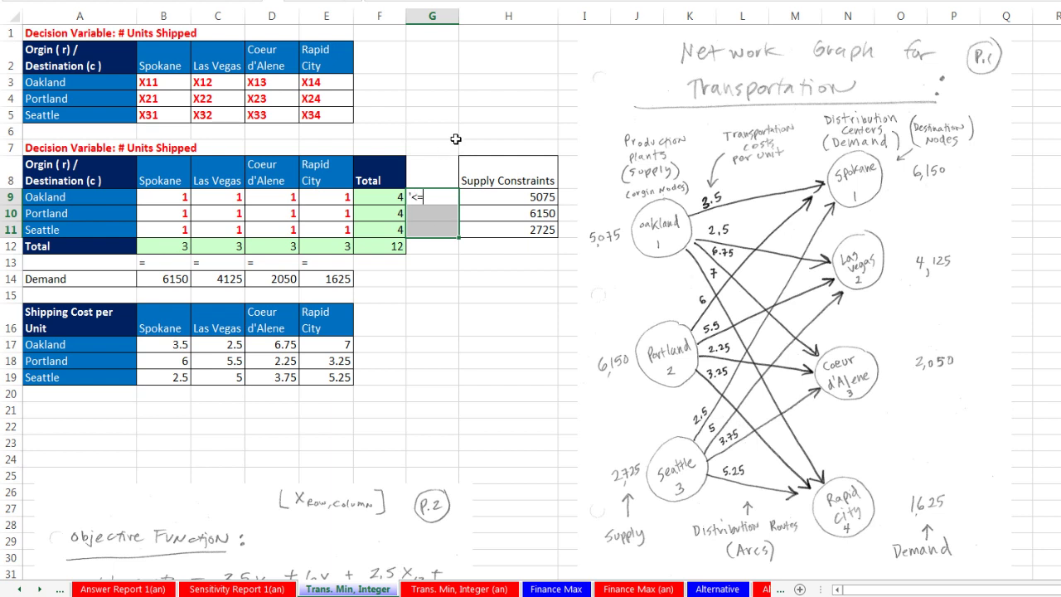
pyautogui.hotkey('ctrl', 'Return')
# Move the handwritten notes lower to uncover the totals, and review the cost and shipment ranges
pyautogui.moveTo(348, 538); pyautogui.dragTo(365, 340)
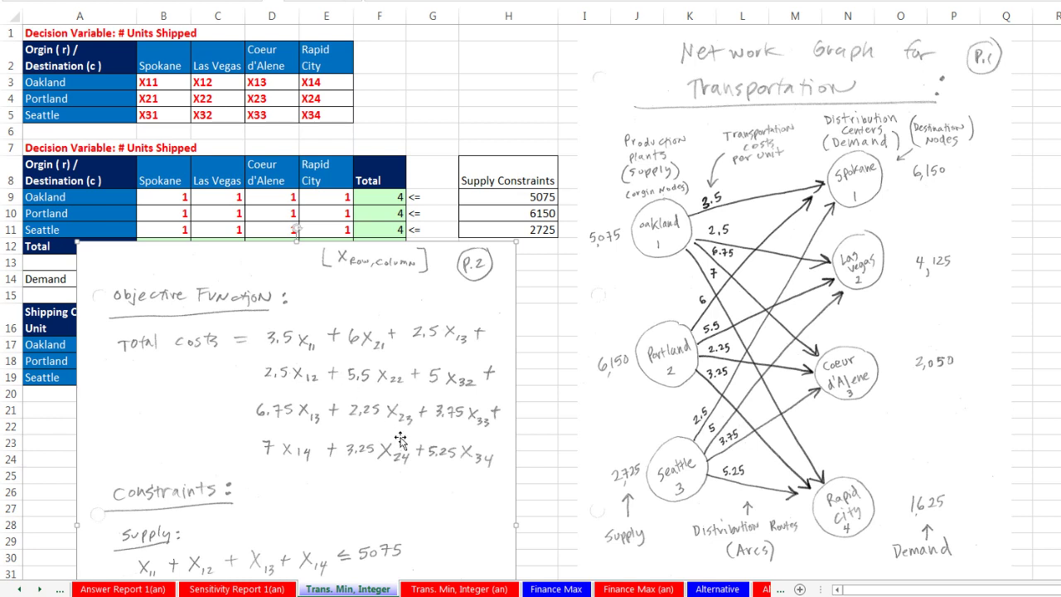
pyautogui.moveTo(276, 279); pyautogui.dragTo(253, 547)
pyautogui.moveTo(172, 345); pyautogui.dragTo(330, 379)
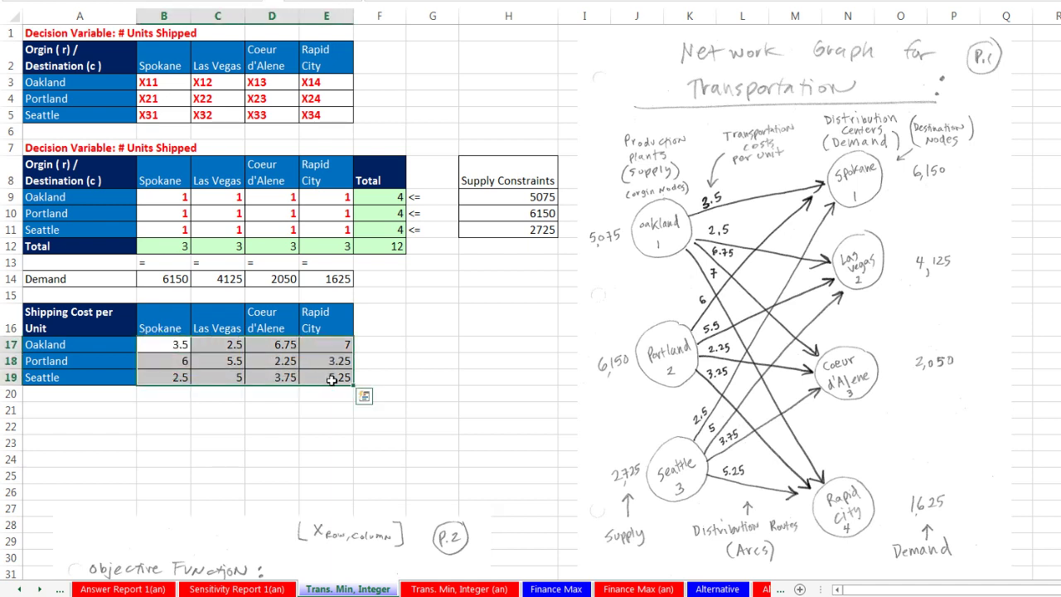
pyautogui.moveTo(146, 199); pyautogui.dragTo(329, 231)
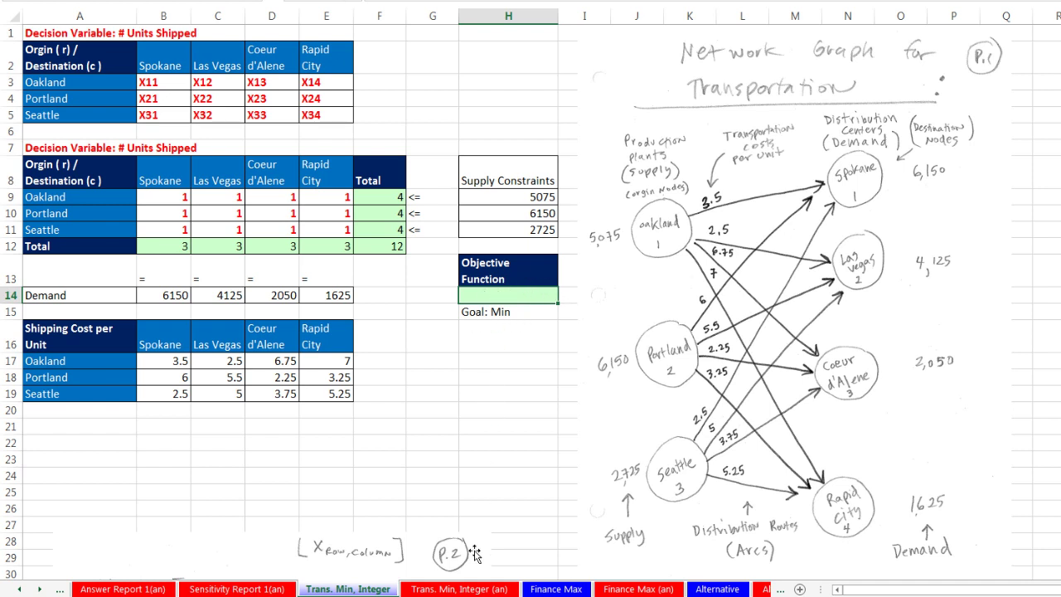
# Enter =SUMPRODUCT(B9:E11,B17:E19) in H14, giving 53.25
pyautogui.write('=sump')
pyautogui.press('Tab')
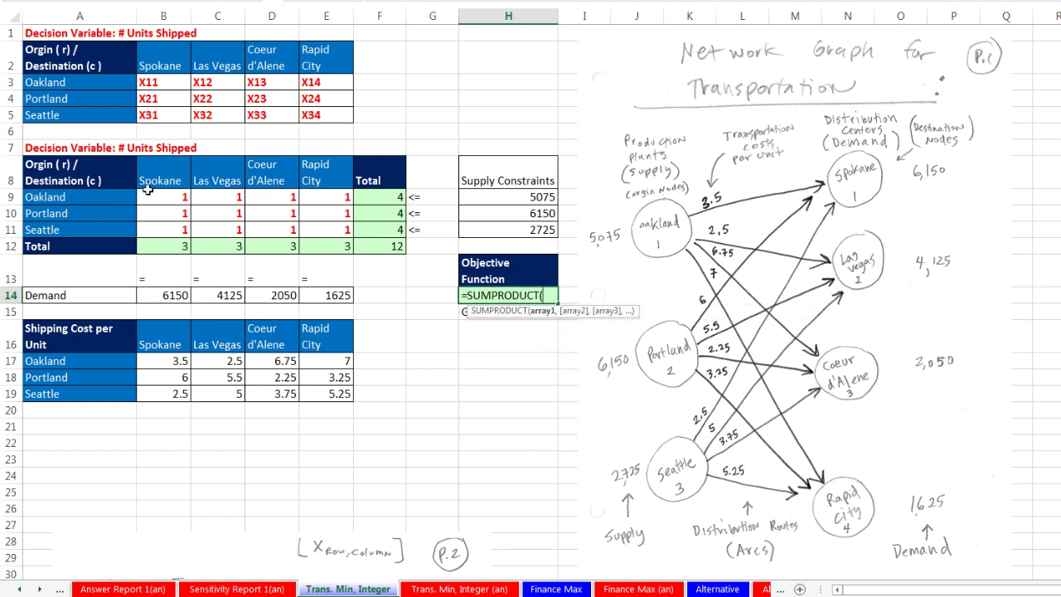
pyautogui.moveTo(148, 196); pyautogui.dragTo(340, 211)
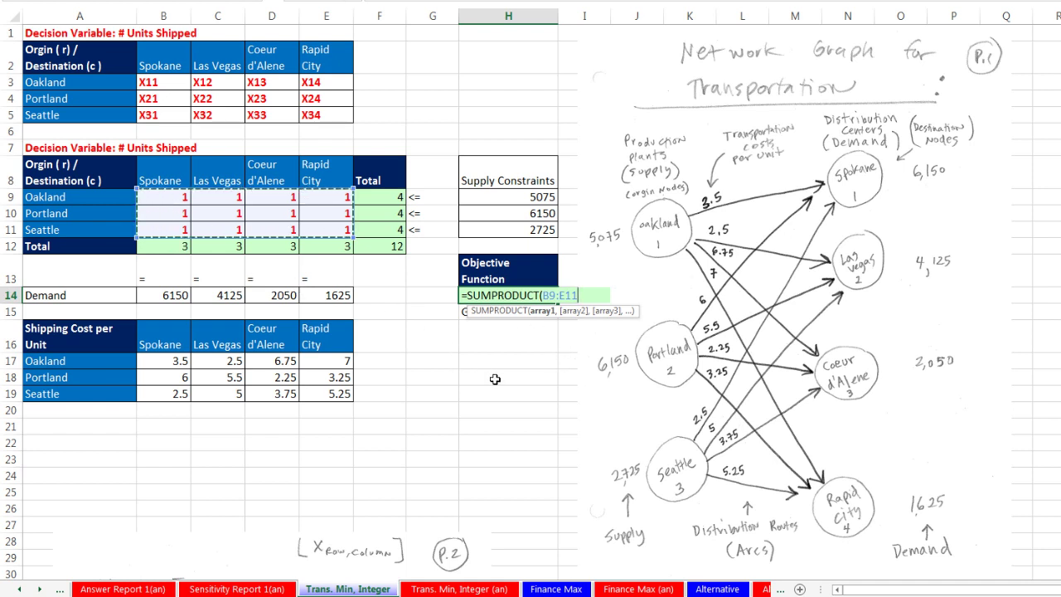
pyautogui.write(',')
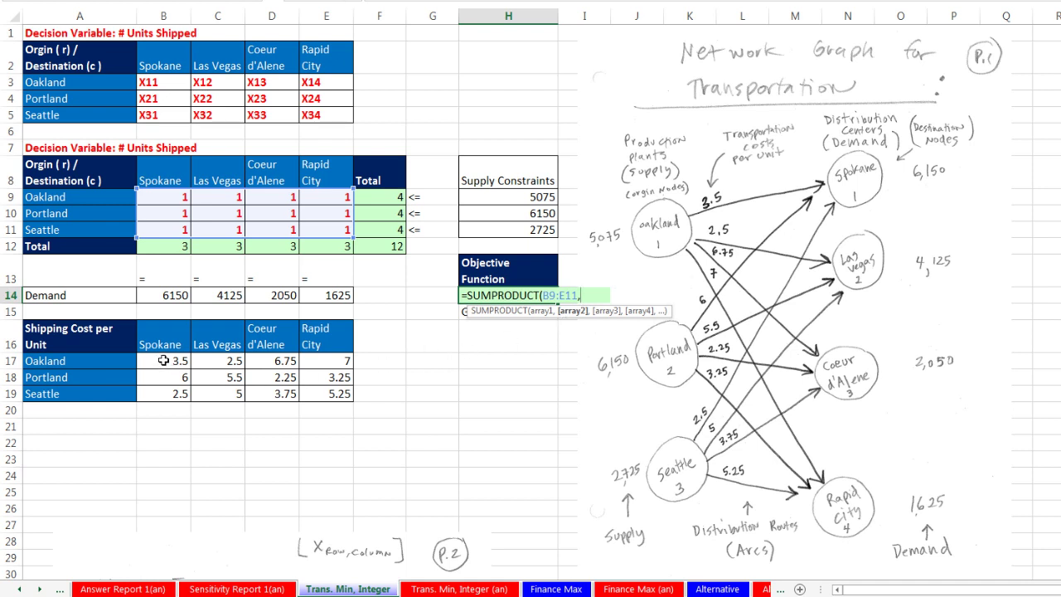
pyautogui.moveTo(163, 361); pyautogui.dragTo(308, 395)
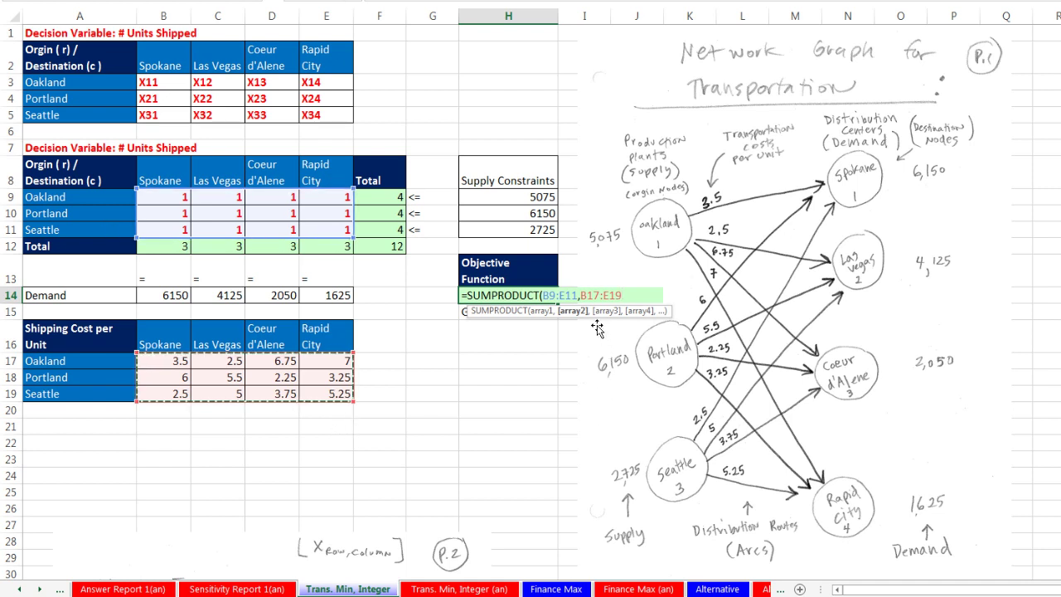
pyautogui.press('Return')
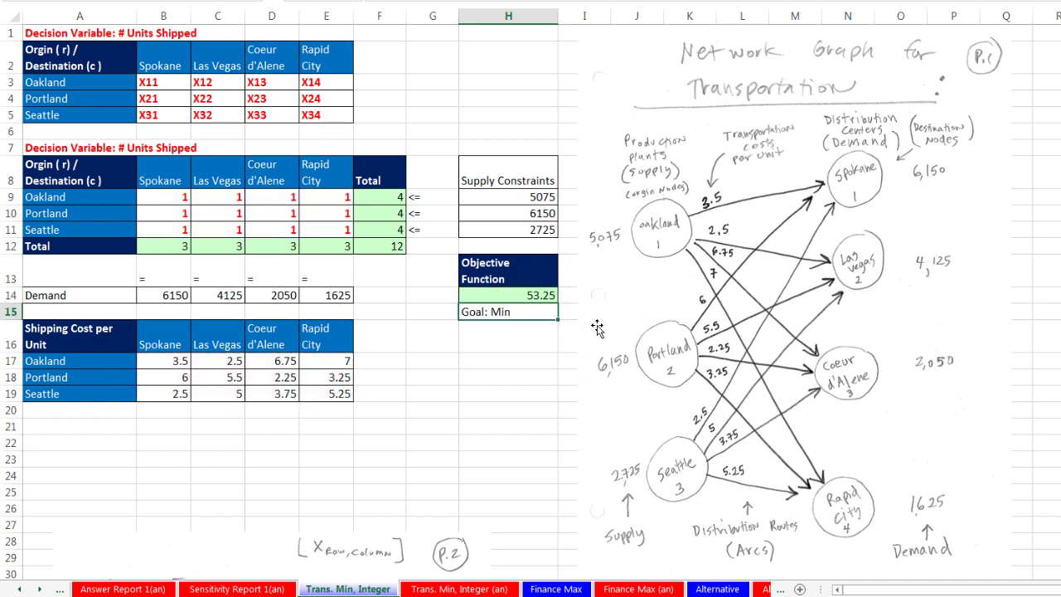
# Review the objective cell, the Demand values B14:E14 and supply values H9:H11
pyautogui.click(516, 296)
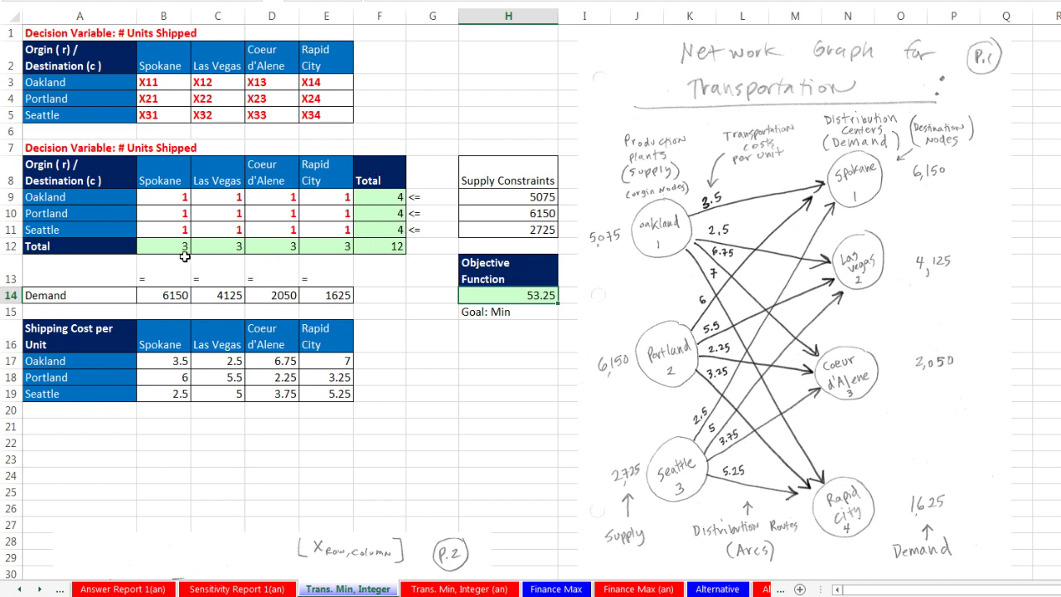
pyautogui.moveTo(159, 297); pyautogui.dragTo(317, 302)
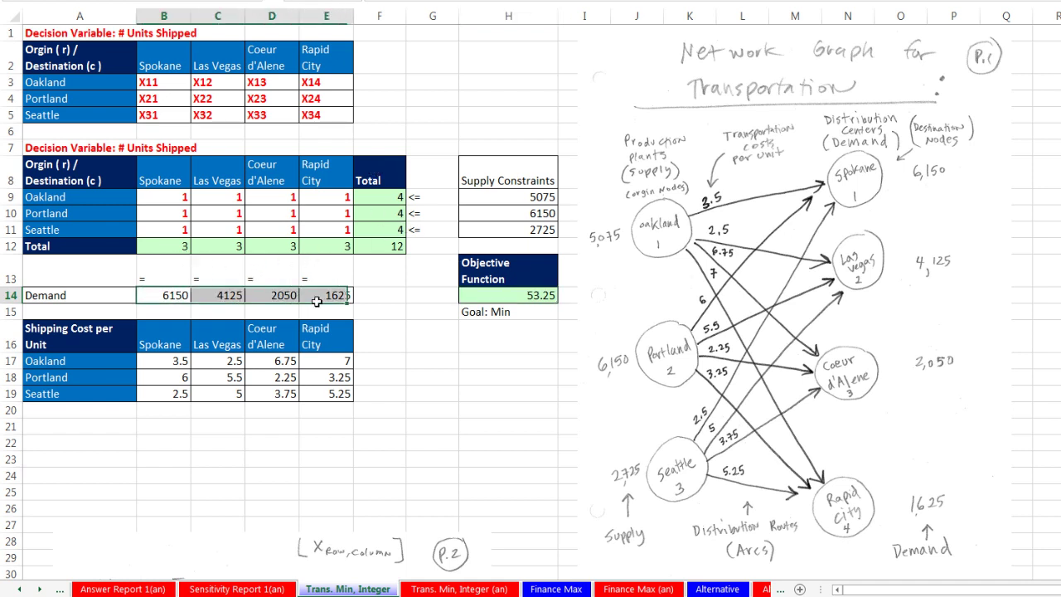
pyautogui.moveTo(520, 197); pyautogui.dragTo(531, 230)
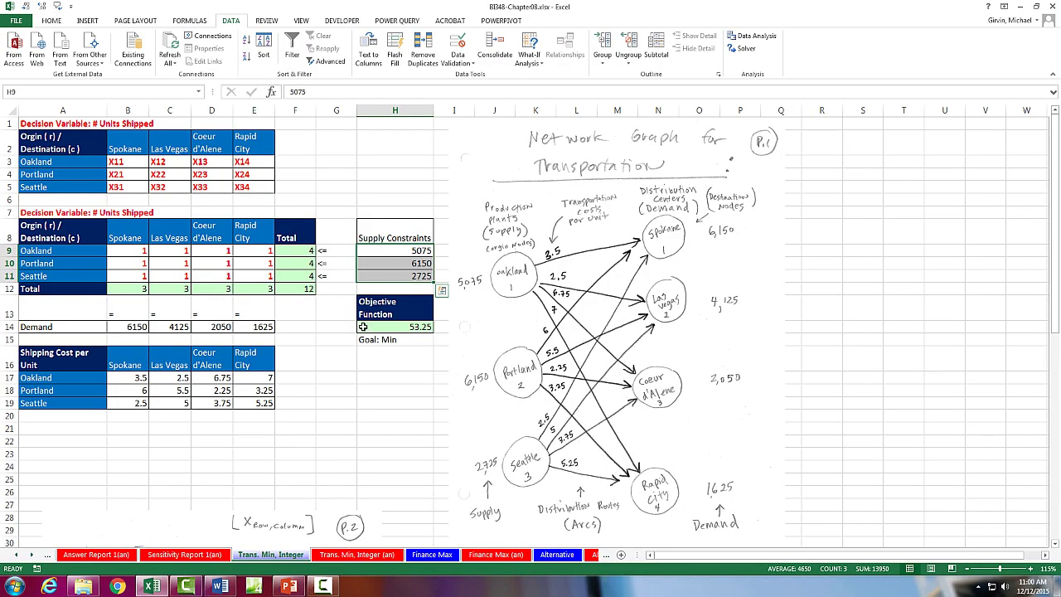
# Label G14 'Total Costs' and widen column G to fit it
pyautogui.click(362, 327)
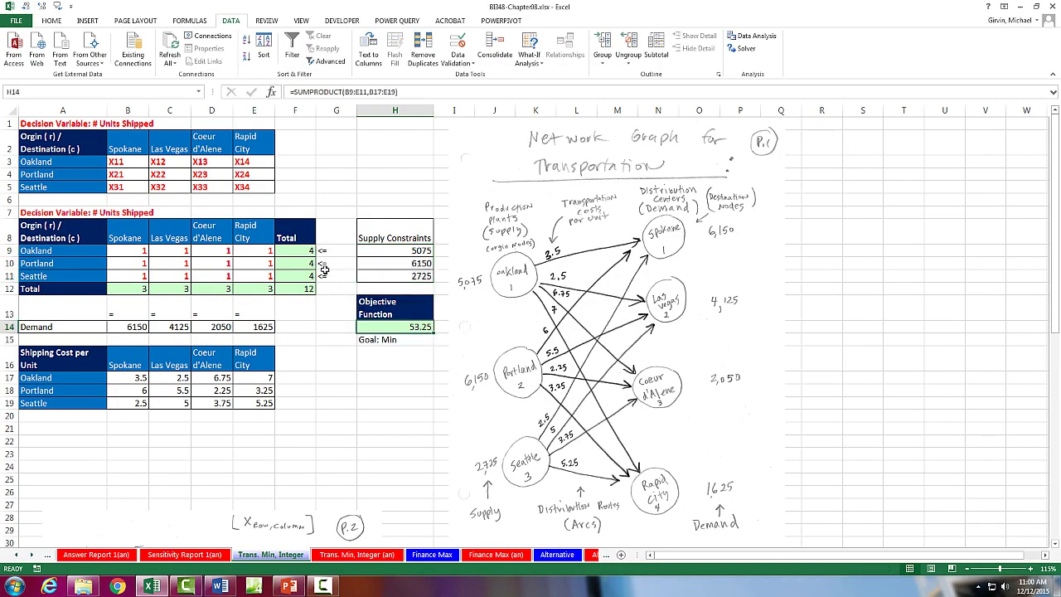
pyautogui.click(339, 327)
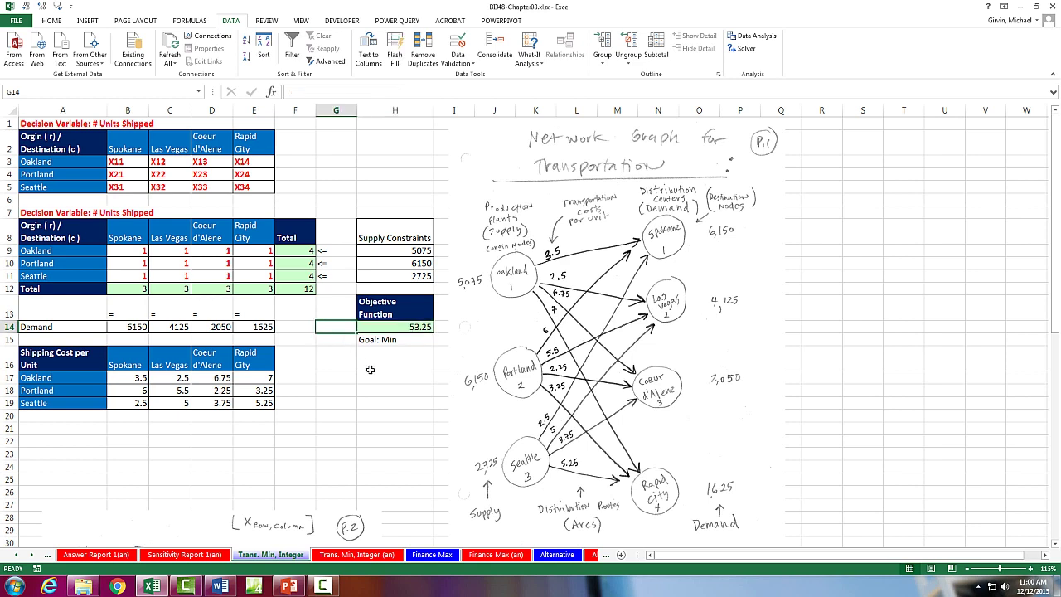
pyautogui.write('Total Costs')
pyautogui.hotkey('ctrl', 'Return')
pyautogui.moveTo(356, 114); pyautogui.dragTo(373, 124)
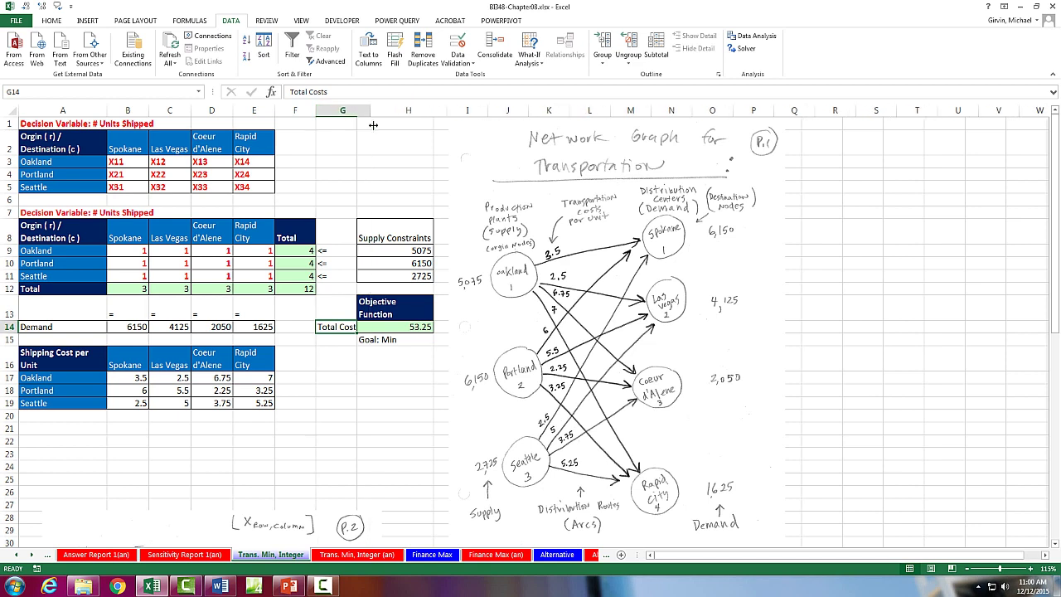
pyautogui.click(422, 327)
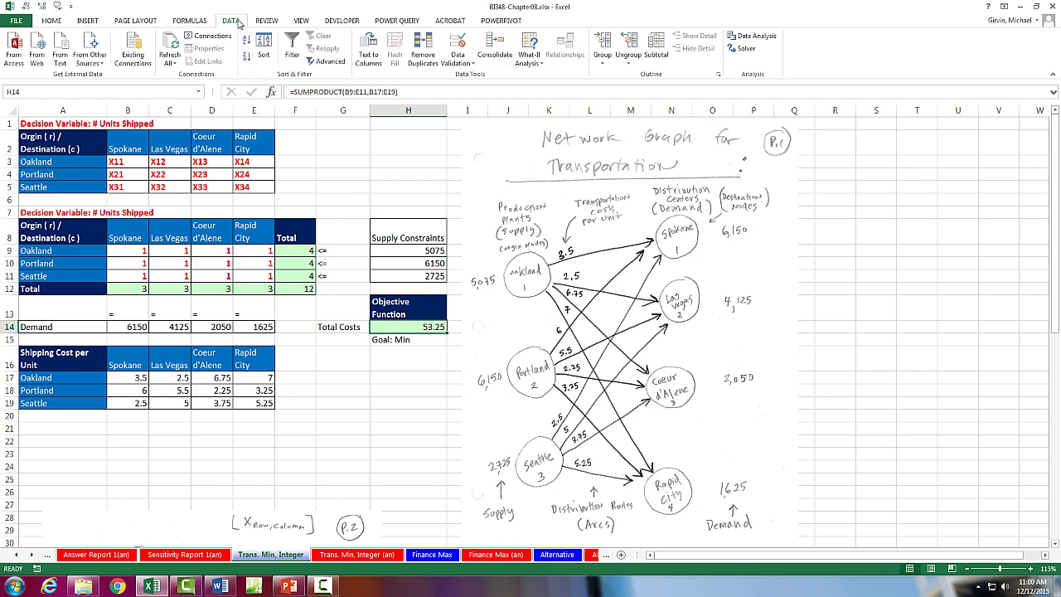
# In Solver, set objective $H$14 to Min with variable cells $B$9:$E$11
pyautogui.click(742, 48)
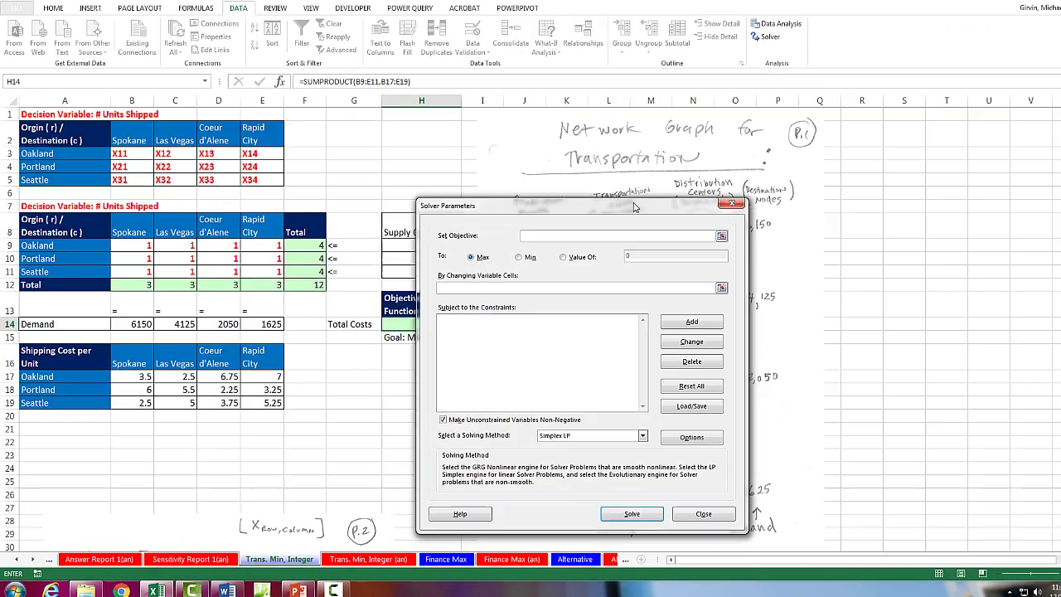
pyautogui.moveTo(564, 232); pyautogui.dragTo(664, 197)
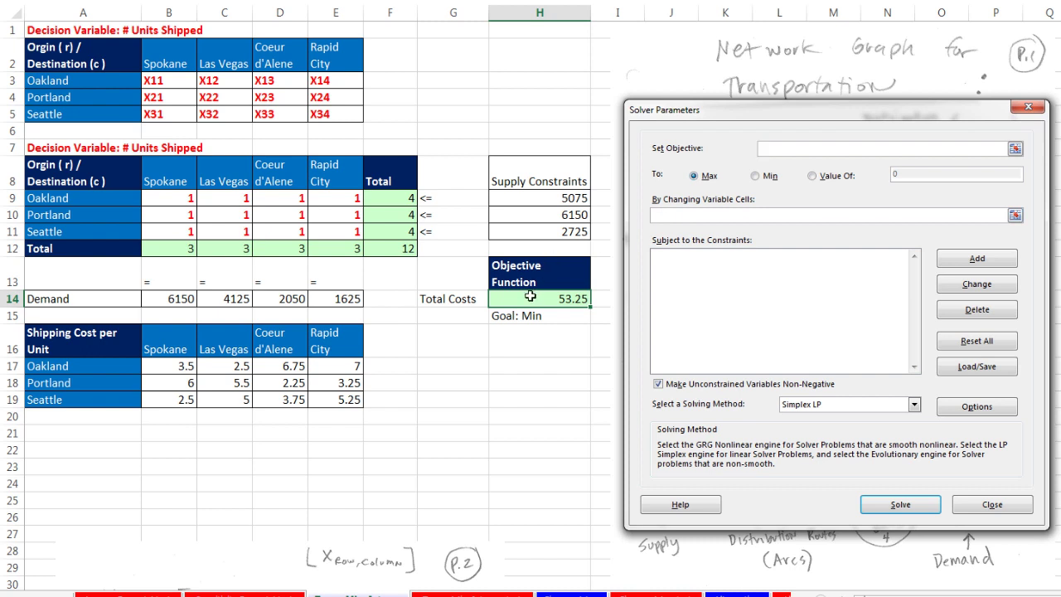
pyautogui.click(531, 296)
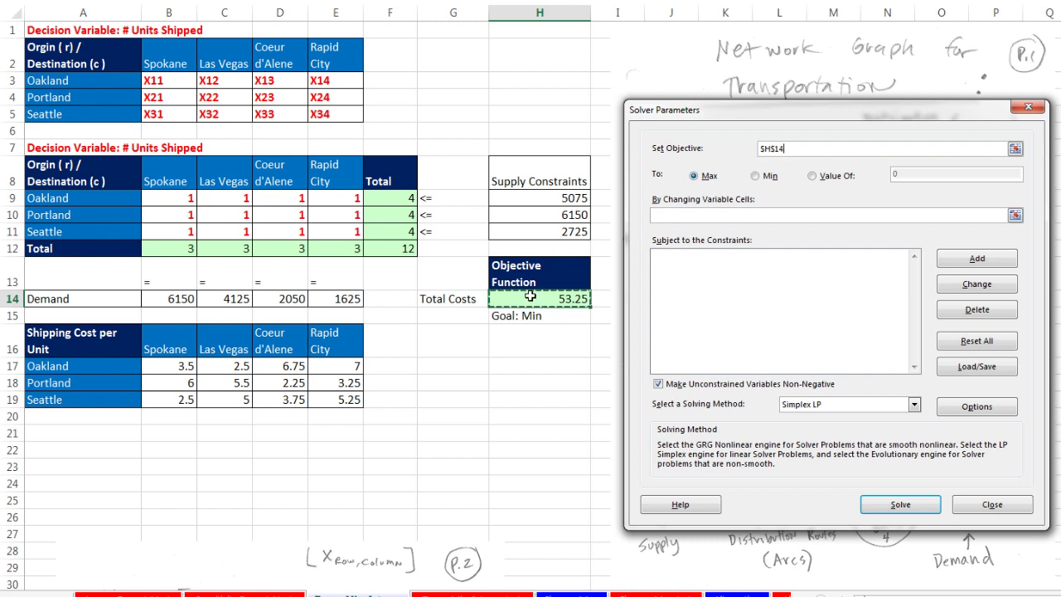
pyautogui.click(755, 176)
pyautogui.click(695, 214)
pyautogui.moveTo(158, 199); pyautogui.dragTo(333, 232)
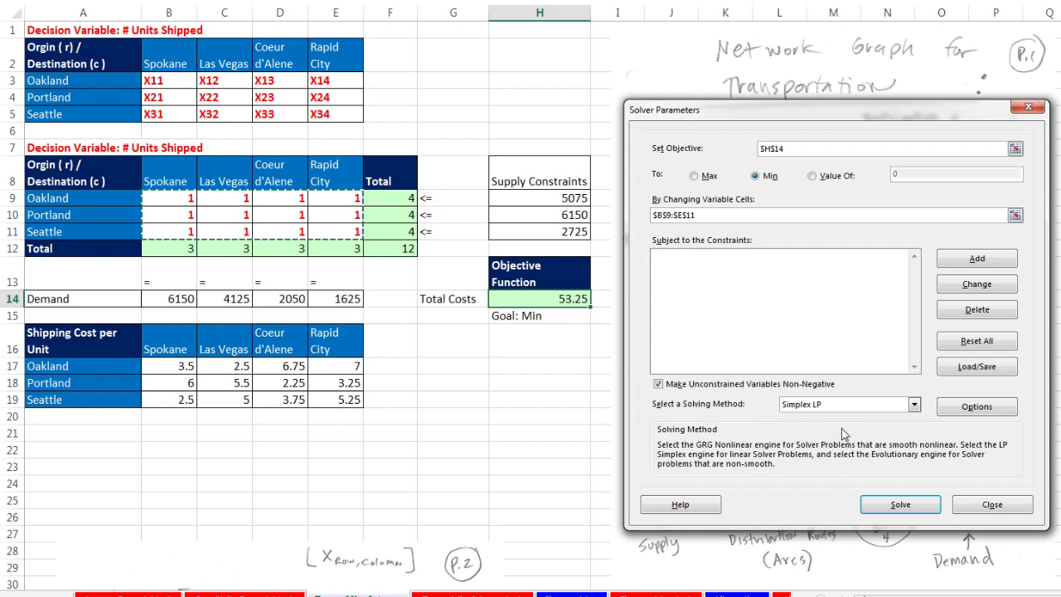
# Add the demand constraint $B$12:$E$12 = $B$14:$E$14 on the column totals
pyautogui.click(966, 260)
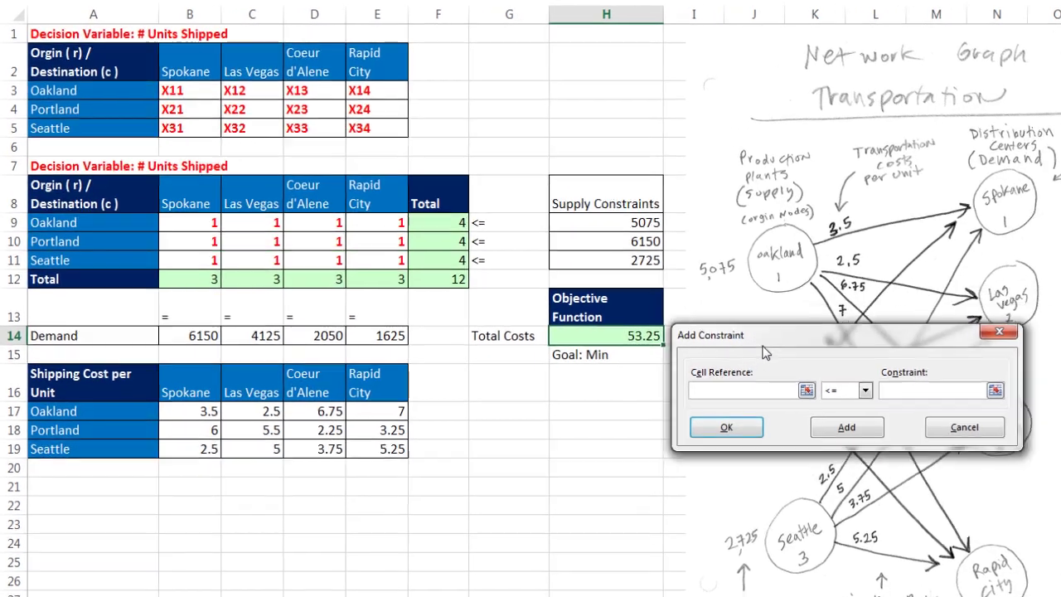
pyautogui.moveTo(780, 276); pyautogui.dragTo(522, 344)
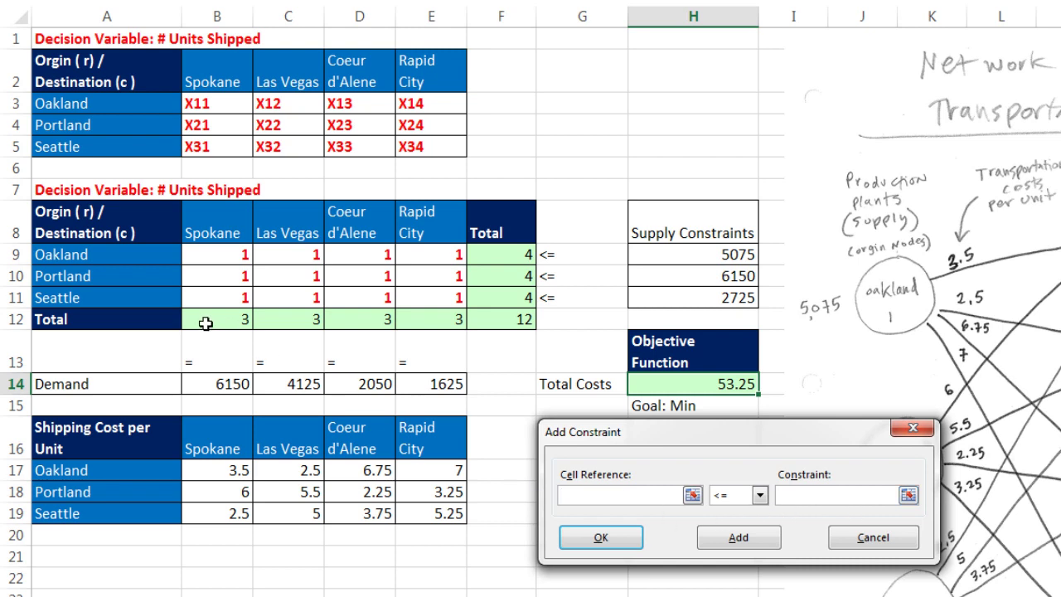
pyautogui.click(232, 323)
pyautogui.moveTo(231, 322); pyautogui.dragTo(421, 318)
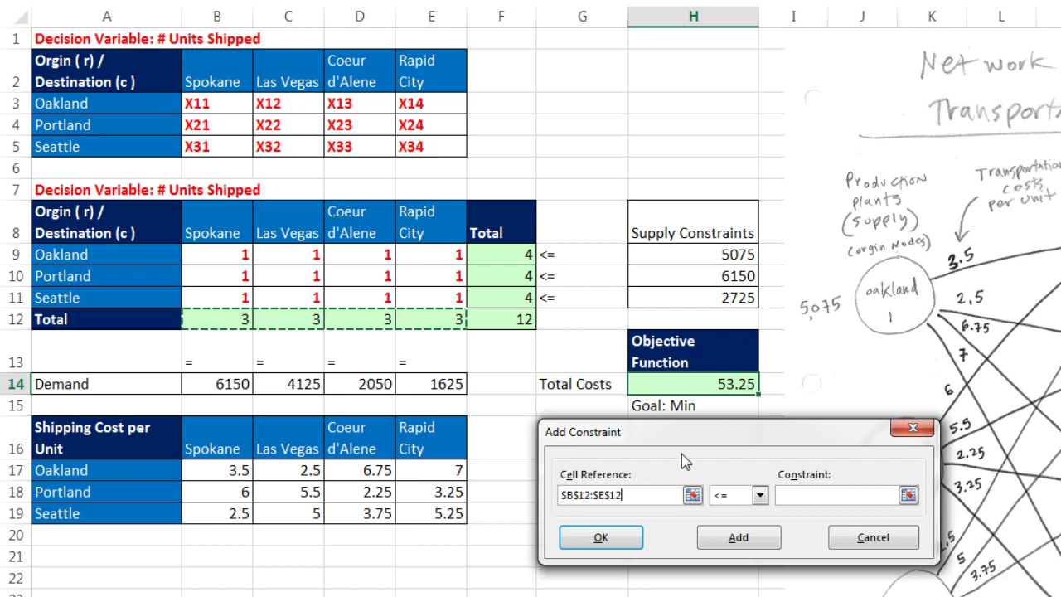
pyautogui.click(759, 495)
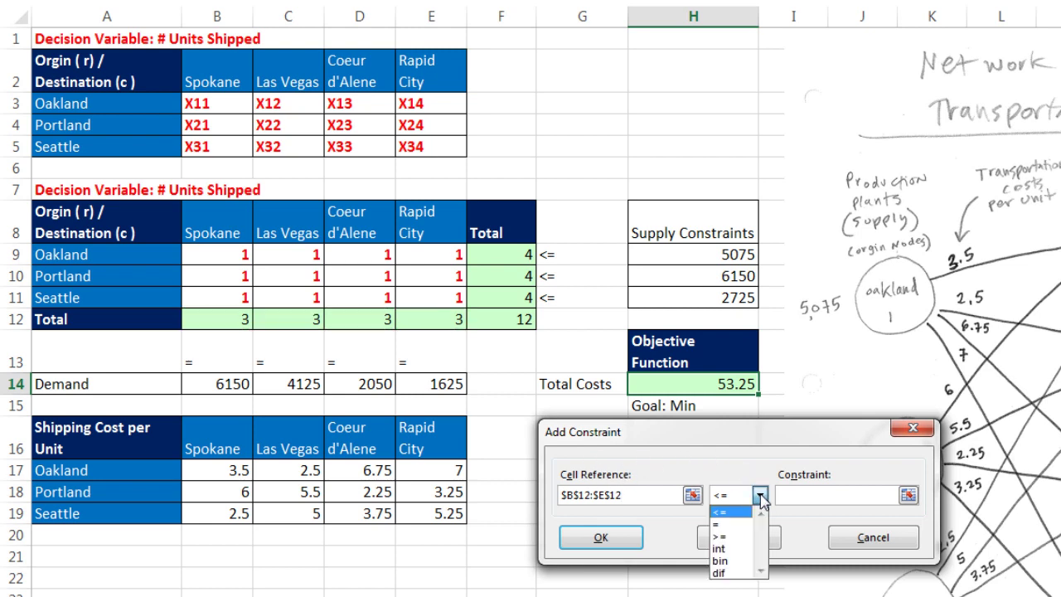
pyautogui.click(720, 525)
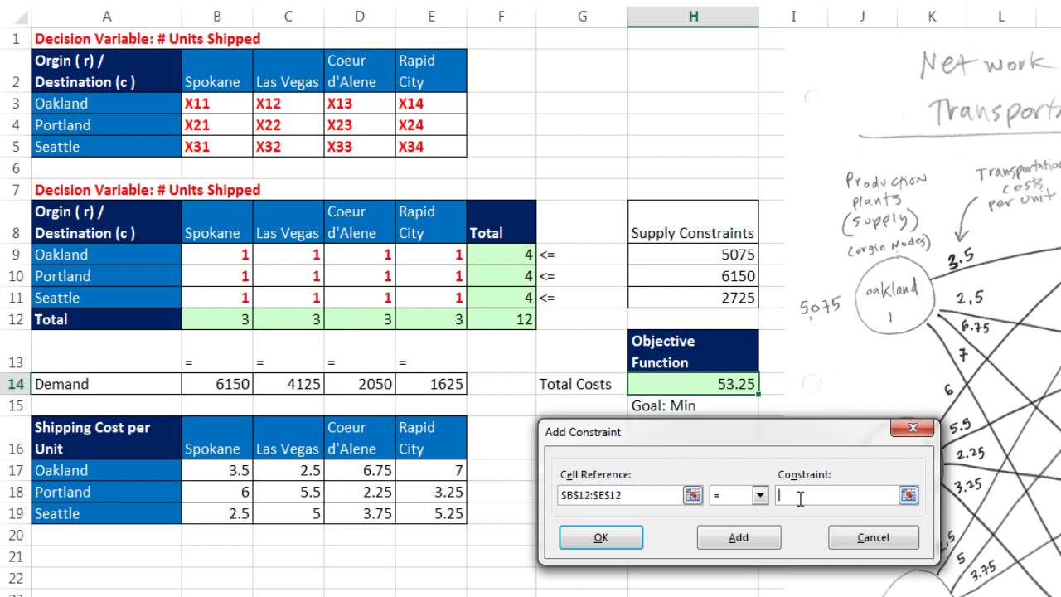
pyautogui.moveTo(218, 390); pyautogui.dragTo(424, 390)
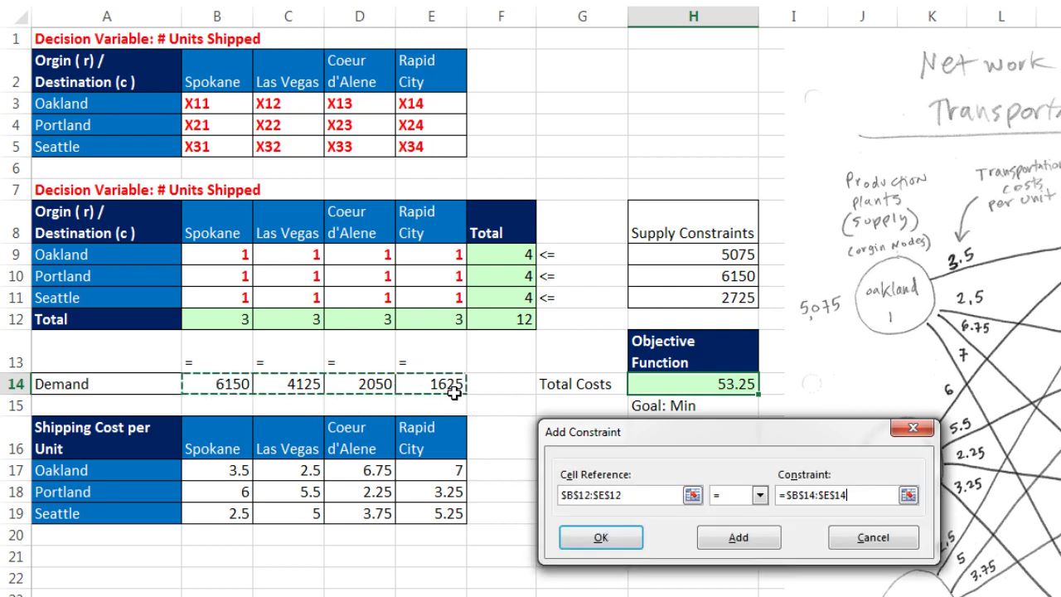
pyautogui.click(719, 541)
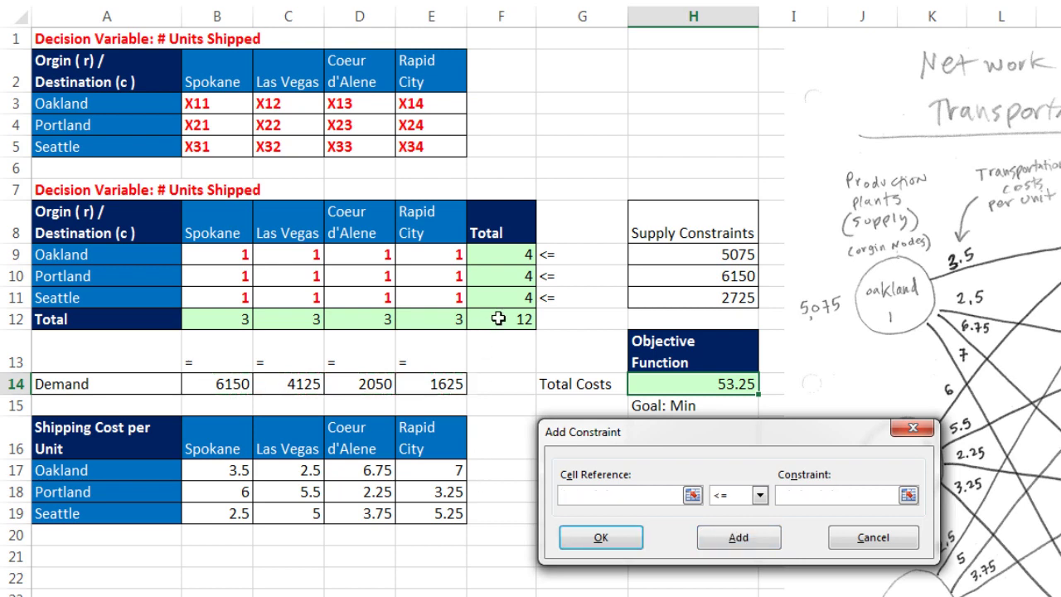
# Add the supply constraint $F$9:$F$11 <= $H$9:$H$11 on the row totals
pyautogui.moveTo(506, 256); pyautogui.dragTo(524, 303)
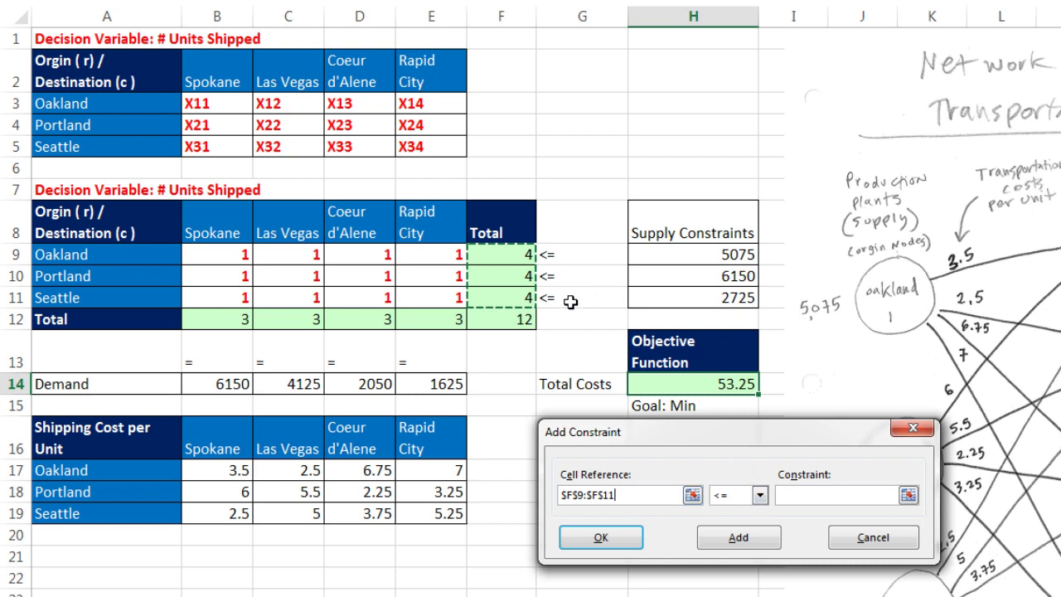
pyautogui.click(808, 494)
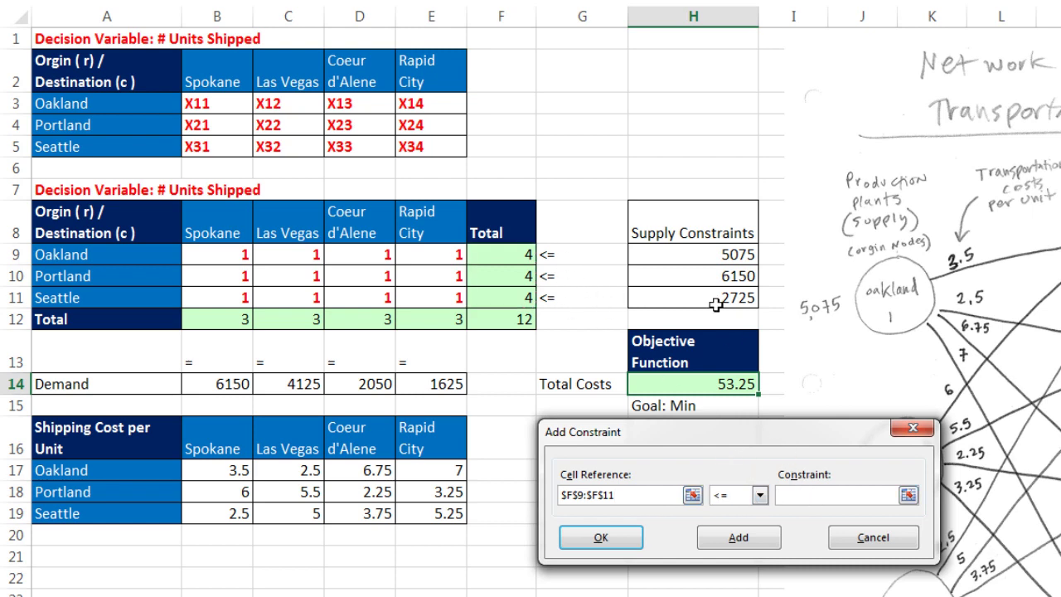
pyautogui.click(689, 258)
pyautogui.moveTo(689, 258); pyautogui.dragTo(689, 297)
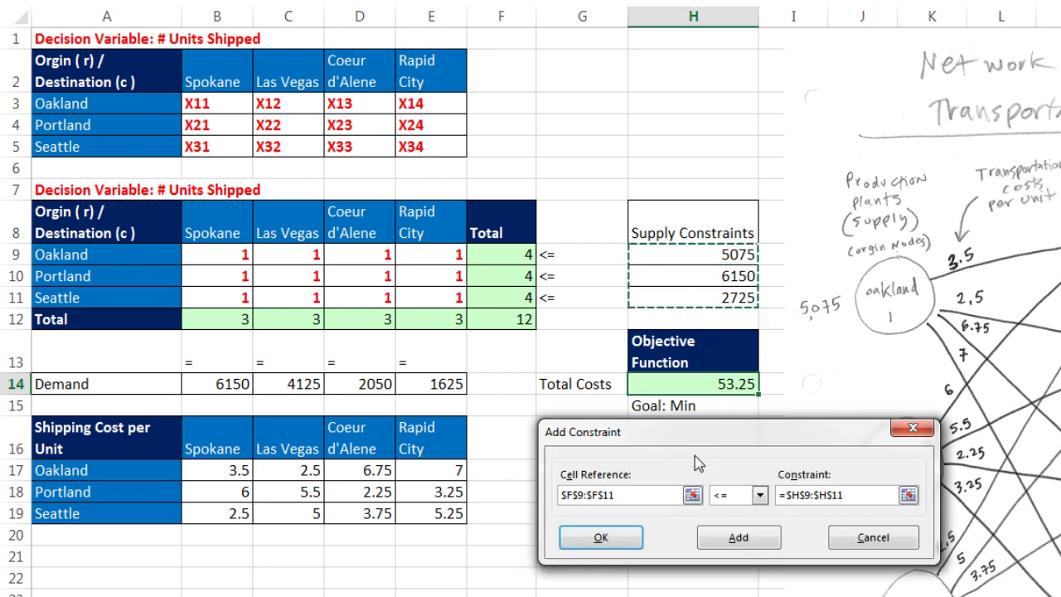
pyautogui.click(745, 539)
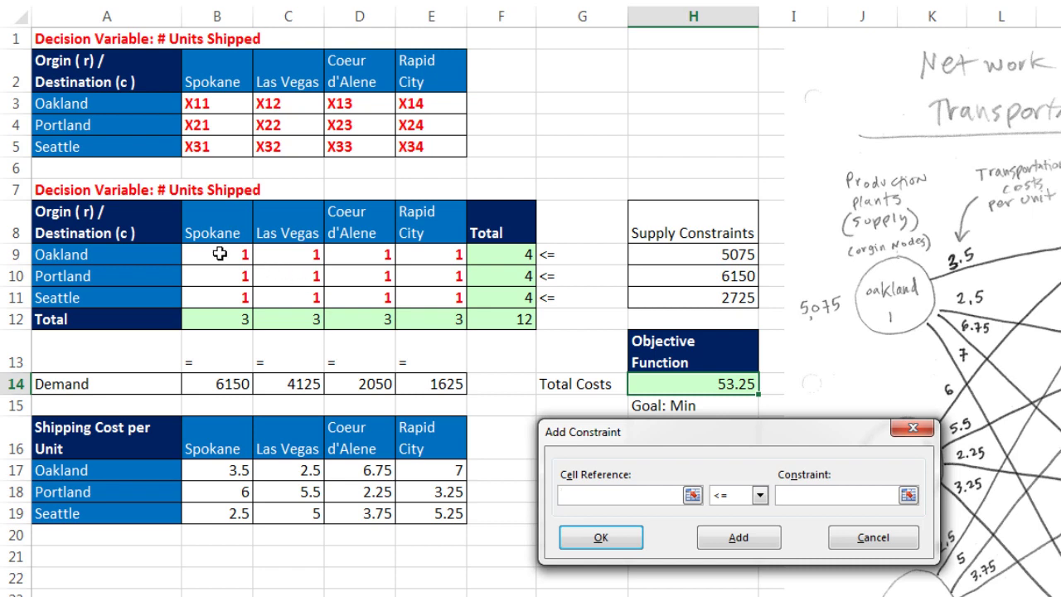
# Add an int constraint on $B$9:$E$11 so shipments are whole units
pyautogui.moveTo(203, 254); pyautogui.dragTo(457, 305)
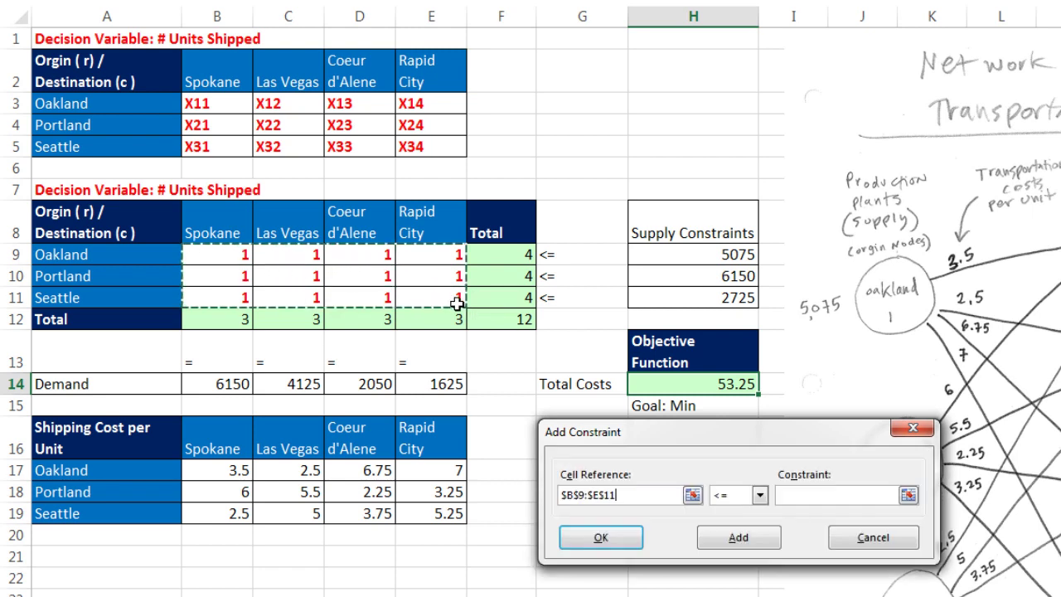
pyautogui.click(760, 496)
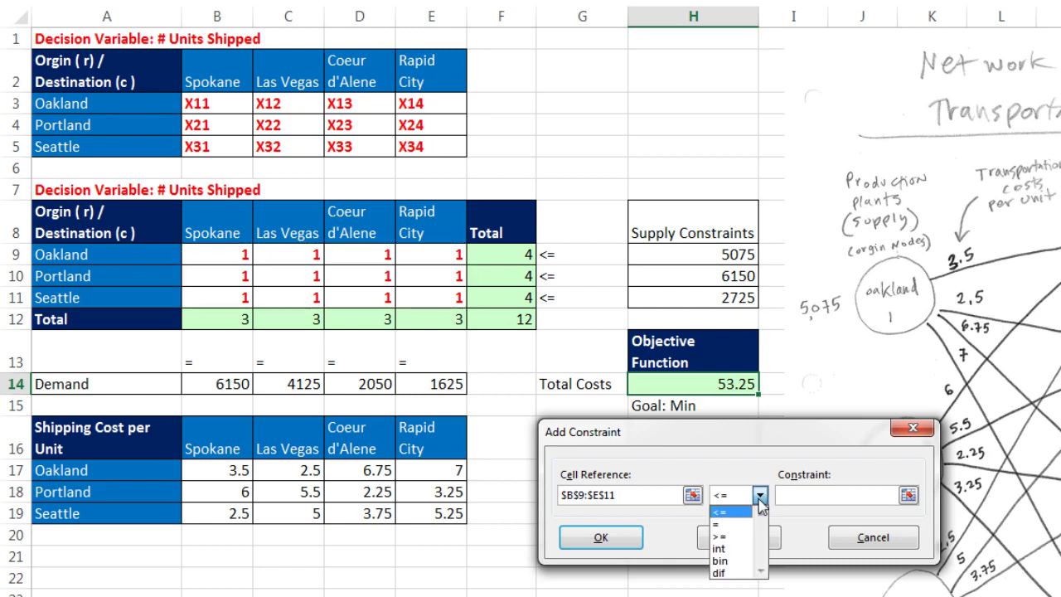
pyautogui.click(730, 549)
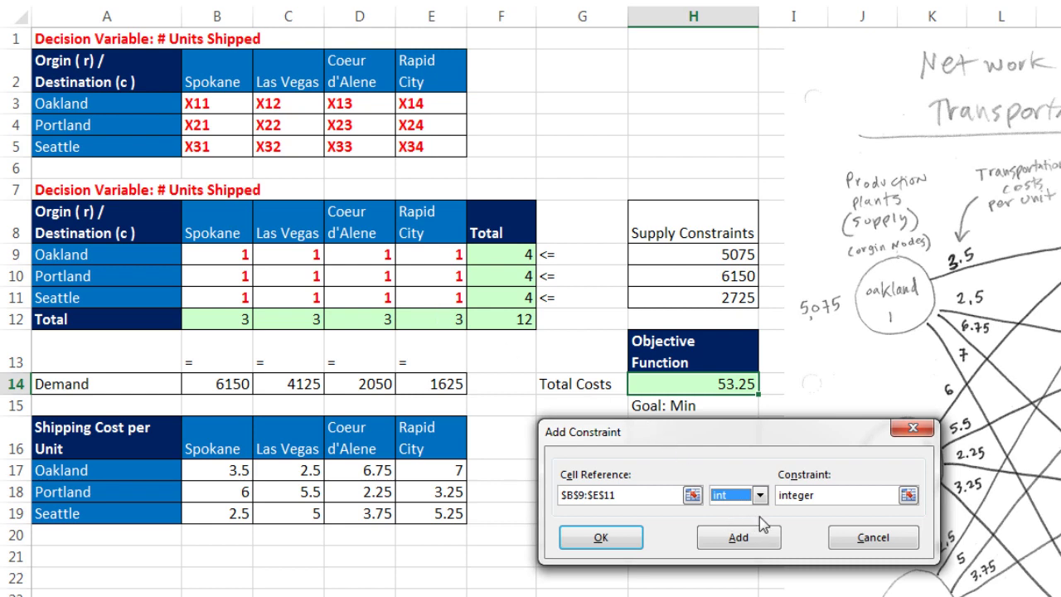
pyautogui.click(743, 540)
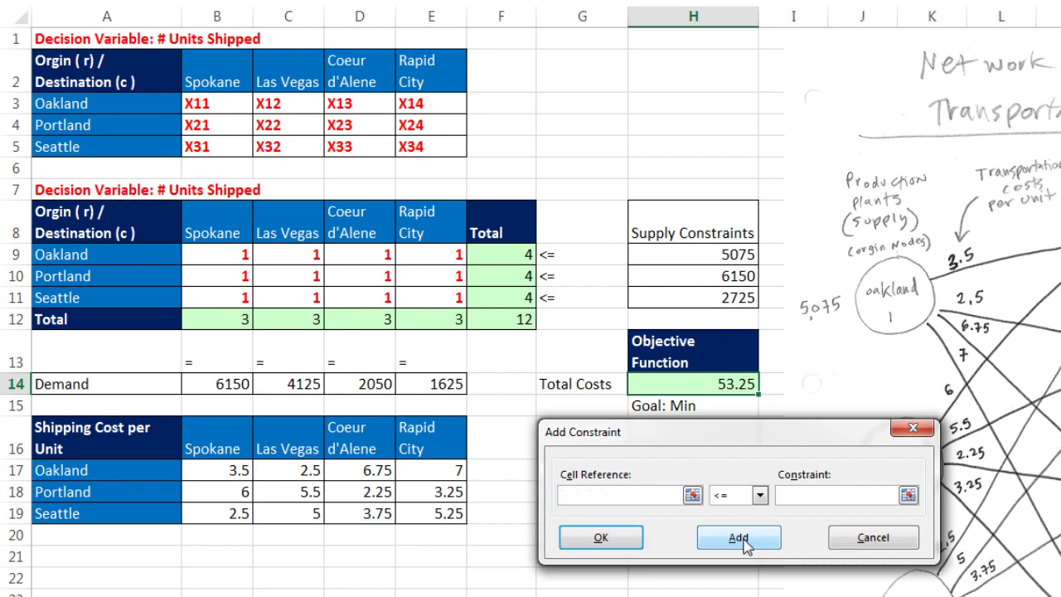
# Run Solver and keep the optimal integer shipments, with total cost 45193.75
pyautogui.click(862, 539)
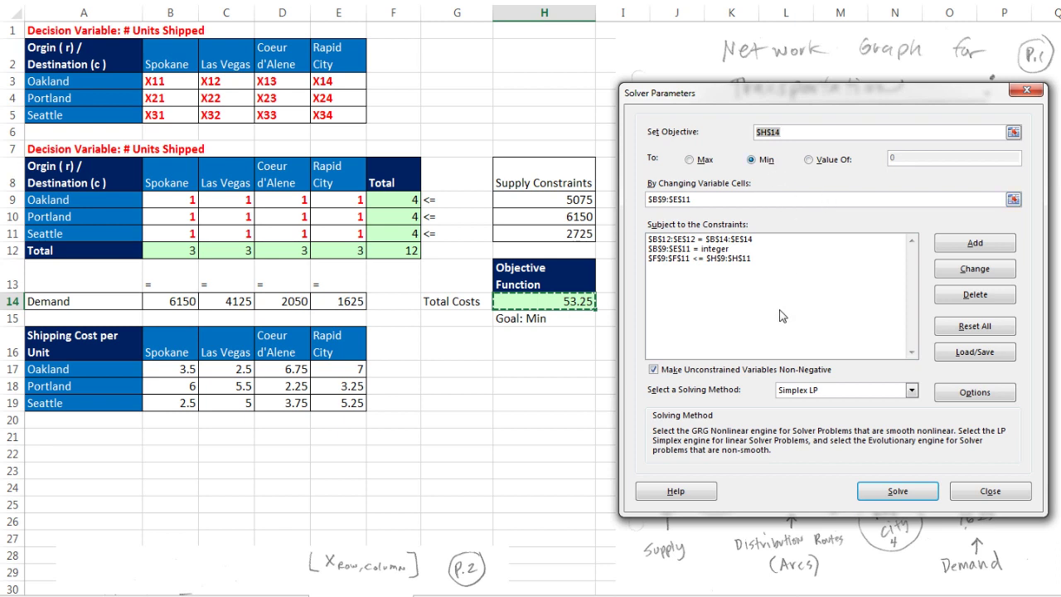
pyautogui.click(891, 495)
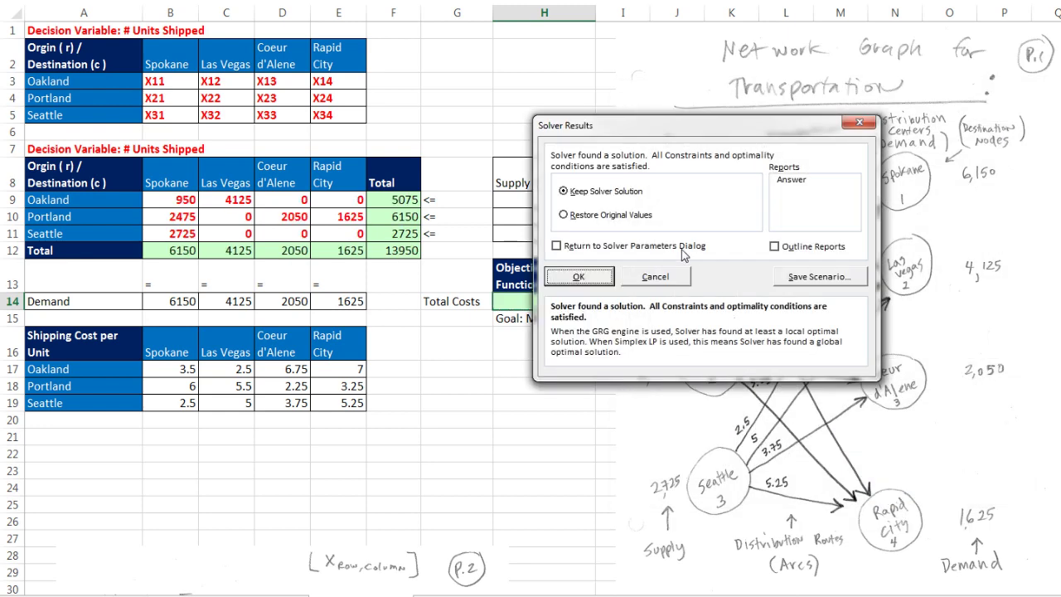
pyautogui.click(578, 276)
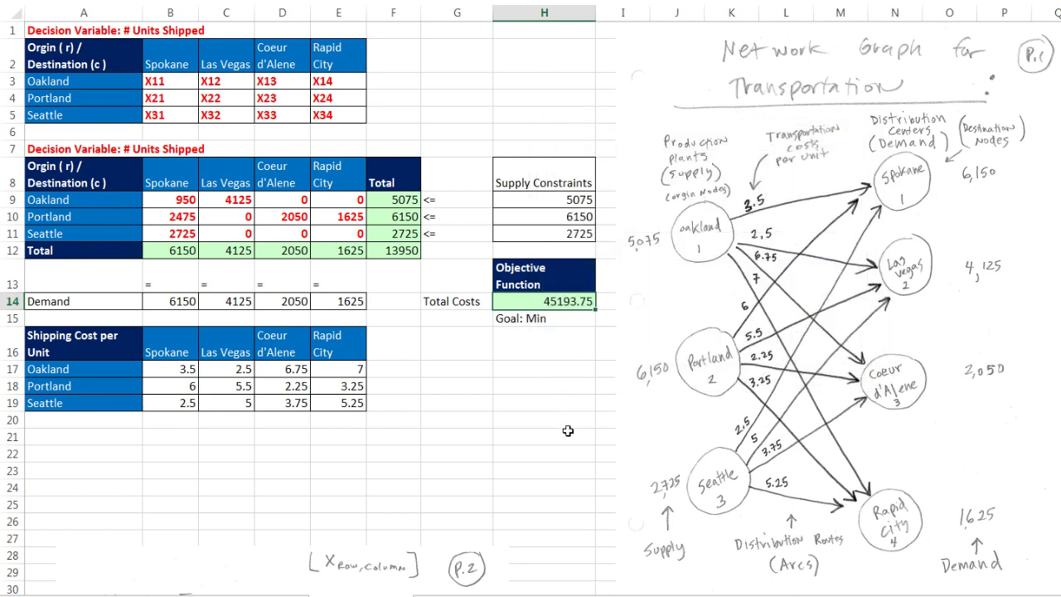